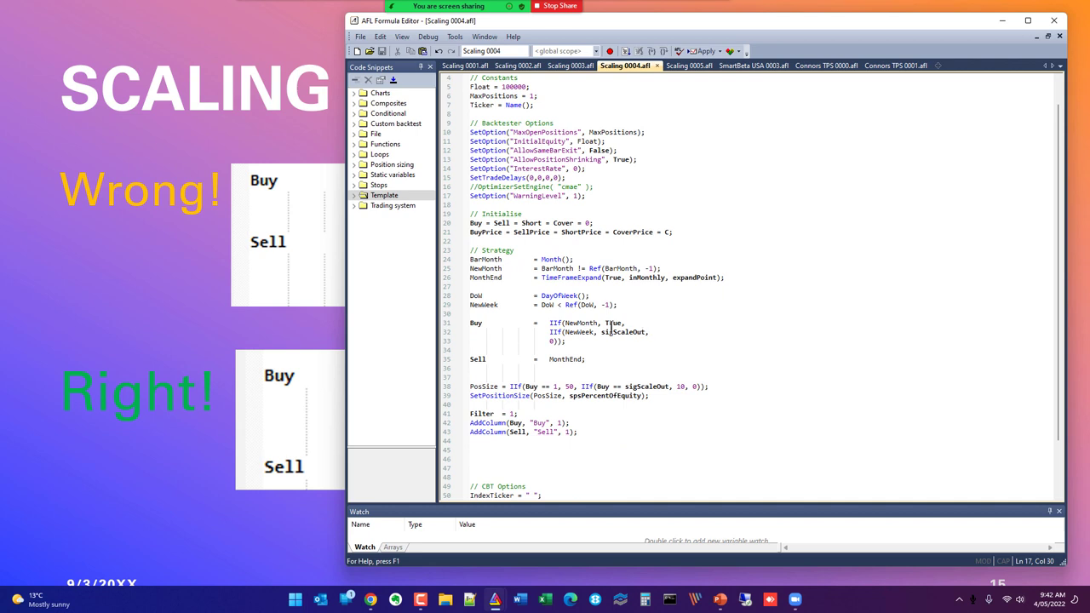
Review the Buy, Sell and PosSize lines of Scaling 0004.afl, including the 50 and 10 percent position sizes
{"action": "left_click_drag", "start_coordinate": [565, 340], "coordinate": [427, 323]}
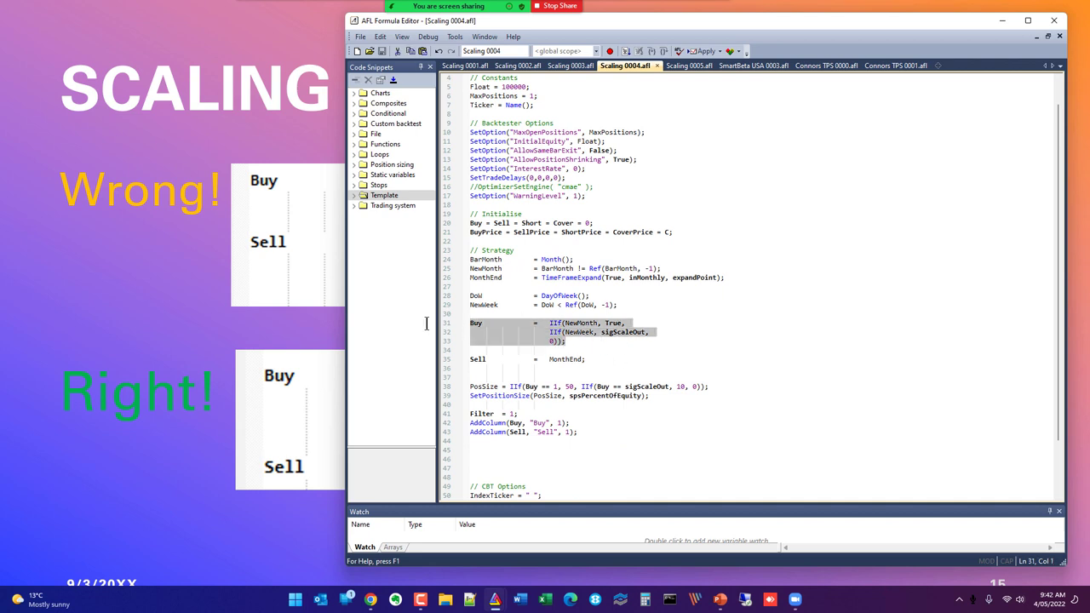
{"action": "left_click_drag", "start_coordinate": [601, 360], "coordinate": [385, 358]}
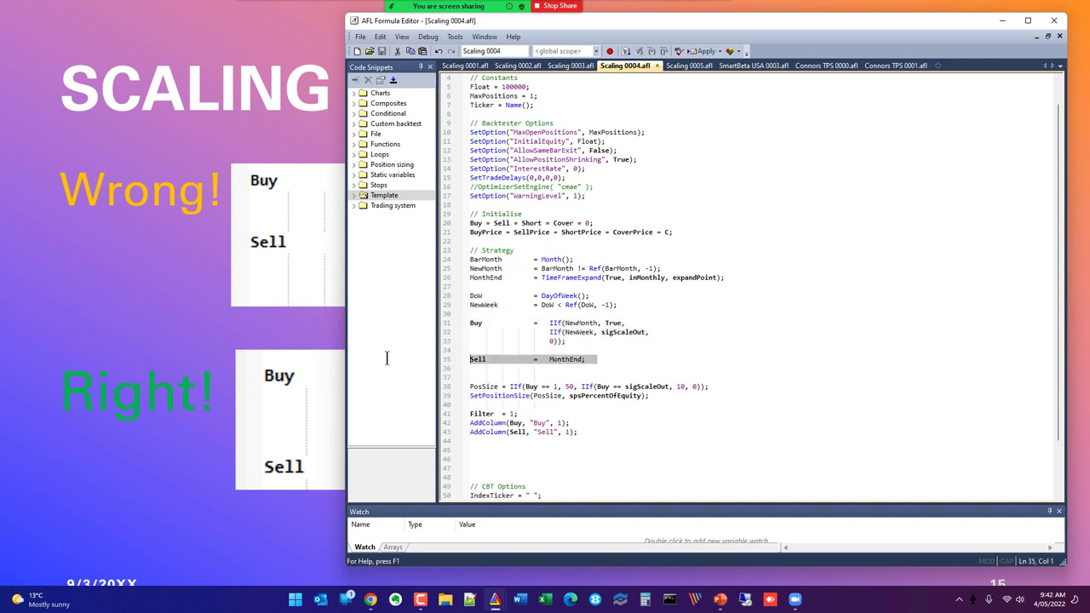
{"action": "left_click", "coordinate": [675, 358]}
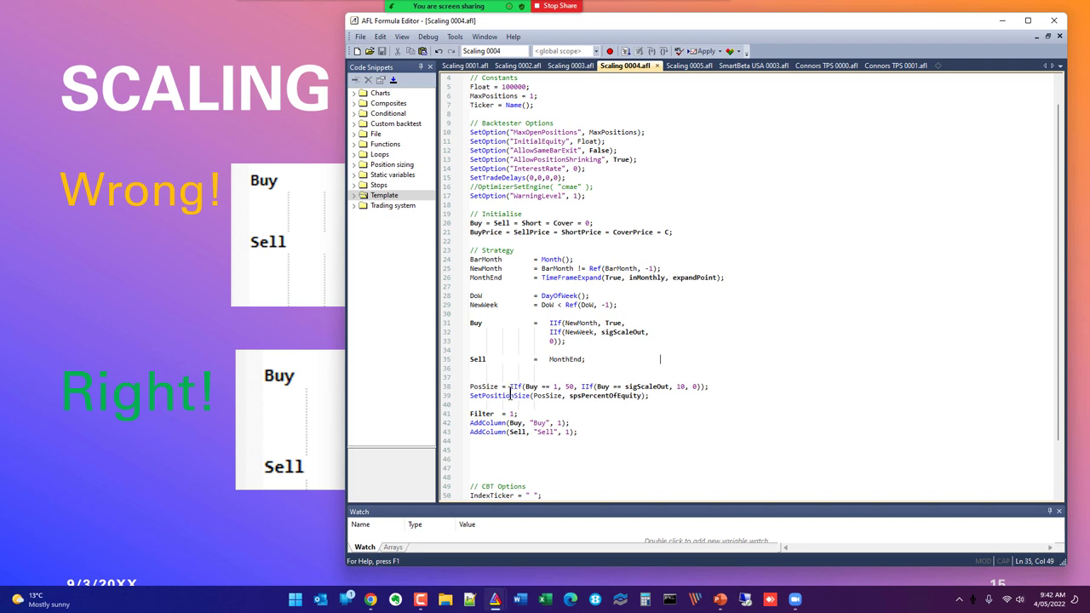
{"action": "left_click_drag", "start_coordinate": [722, 388], "coordinate": [463, 389]}
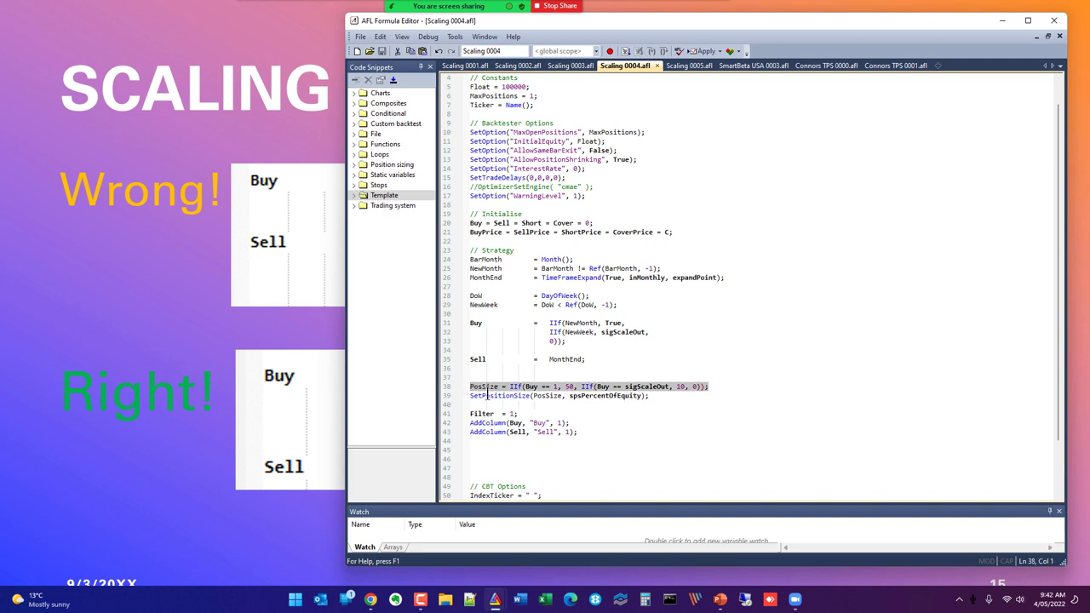
{"action": "double_click", "coordinate": [568, 386]}
{"action": "double_click", "coordinate": [658, 388]}
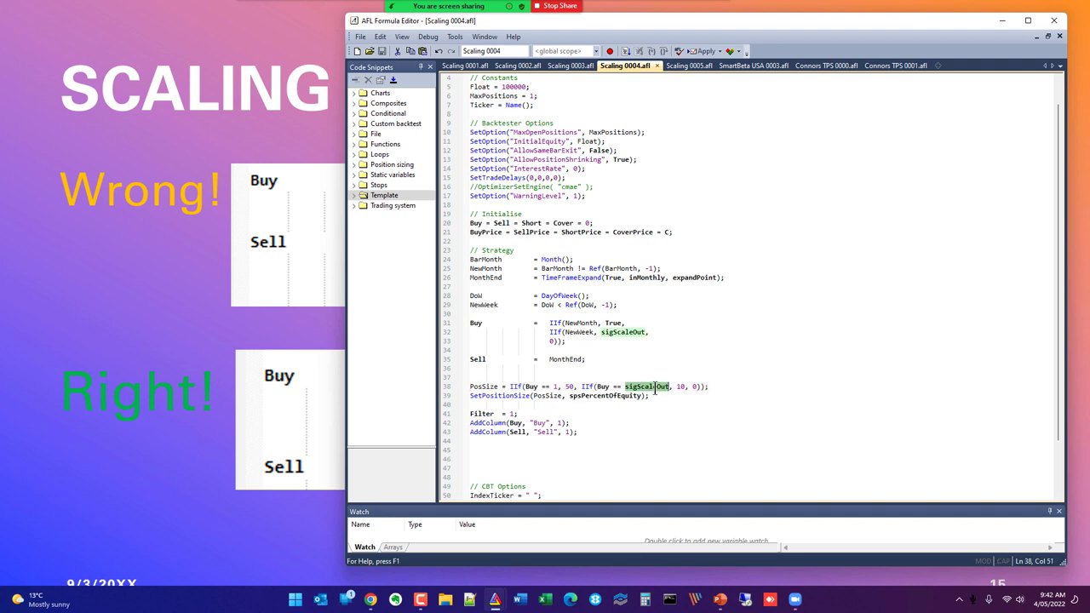
{"action": "double_click", "coordinate": [681, 387]}
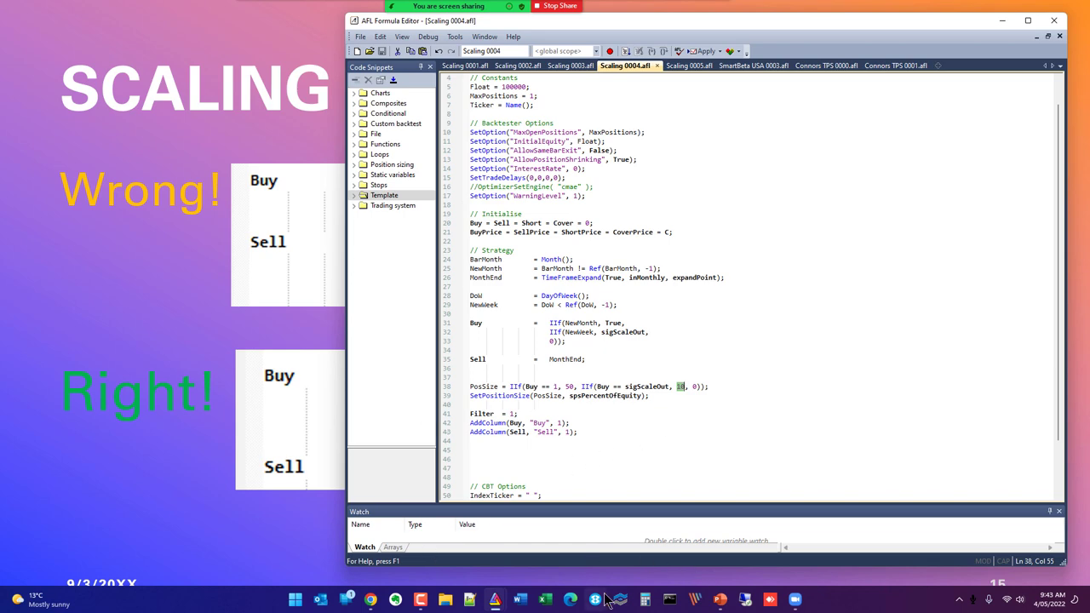
Switch to the Scaling.apx analysis, load Scaling 0004.afl as its formula, and run an exploration to check the 11/01/2021 buy signal
{"action": "mouse_move", "coordinate": [497, 601]}
{"action": "left_click", "coordinate": [455, 538]}
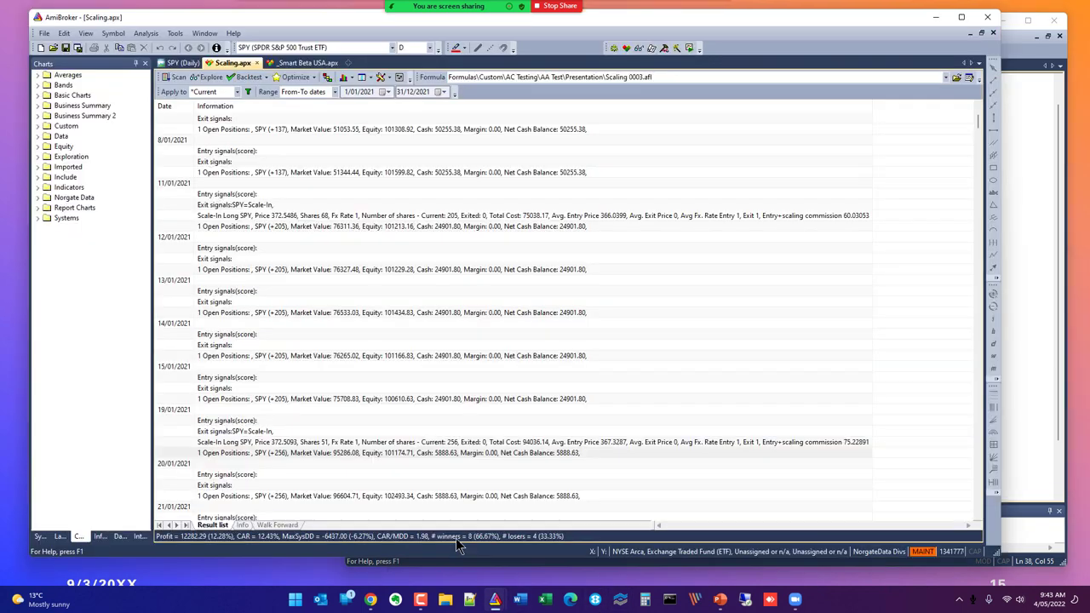
{"action": "left_click", "coordinate": [851, 78]}
{"action": "left_click", "coordinate": [956, 77]}
{"action": "left_click", "coordinate": [463, 287]}
{"action": "double_click", "coordinate": [463, 287]}
{"action": "left_click", "coordinate": [208, 77]}
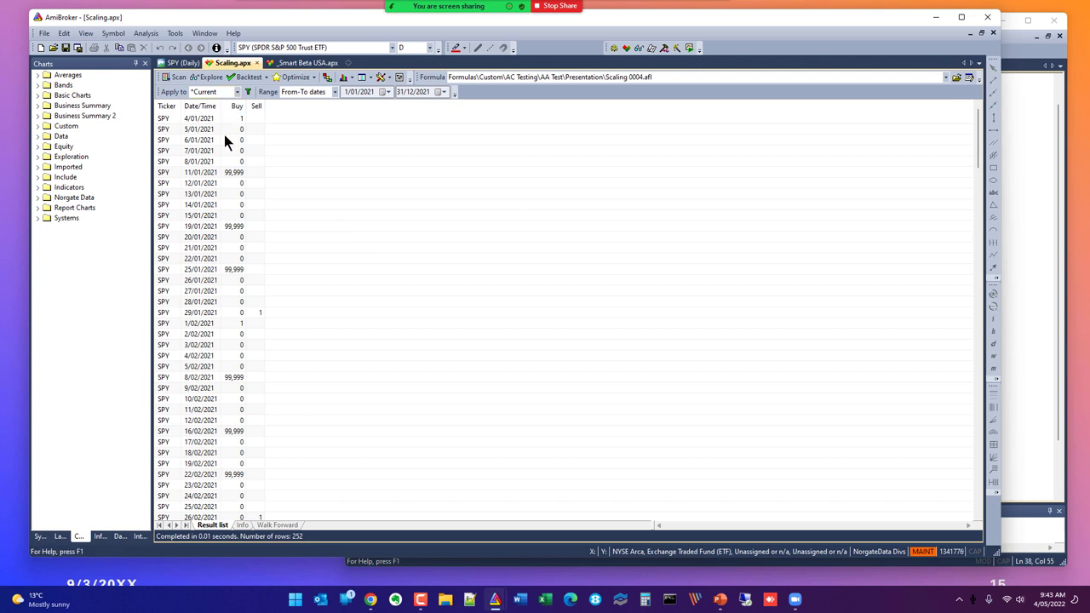
{"action": "left_click", "coordinate": [231, 172]}
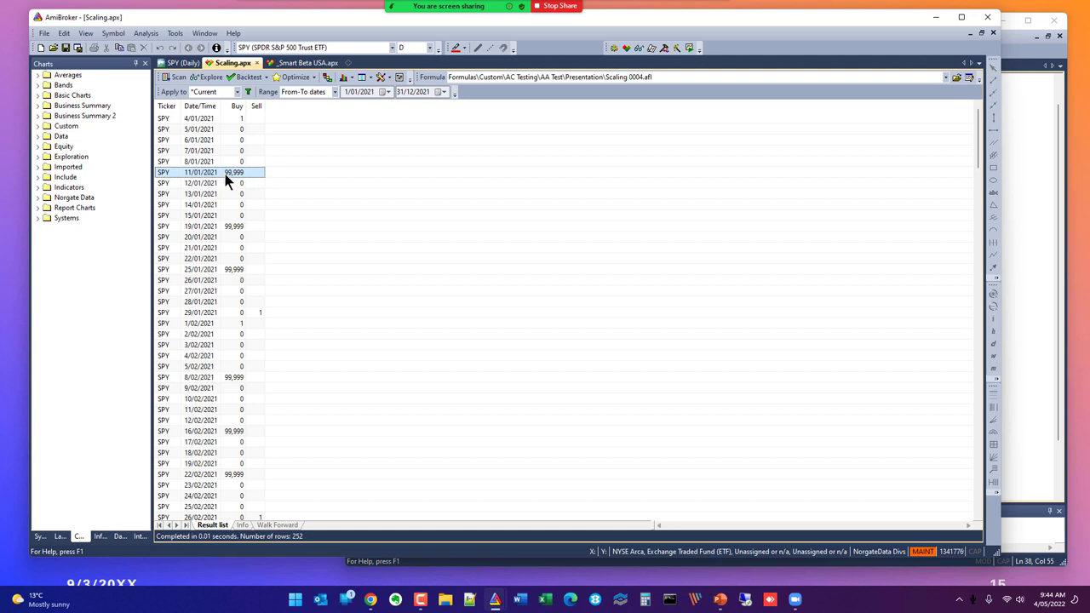
In the formula editor, insert 99999 as the NewWeek value of the Buy statement and comment out sigScaleOut
{"action": "mouse_move", "coordinate": [499, 601]}
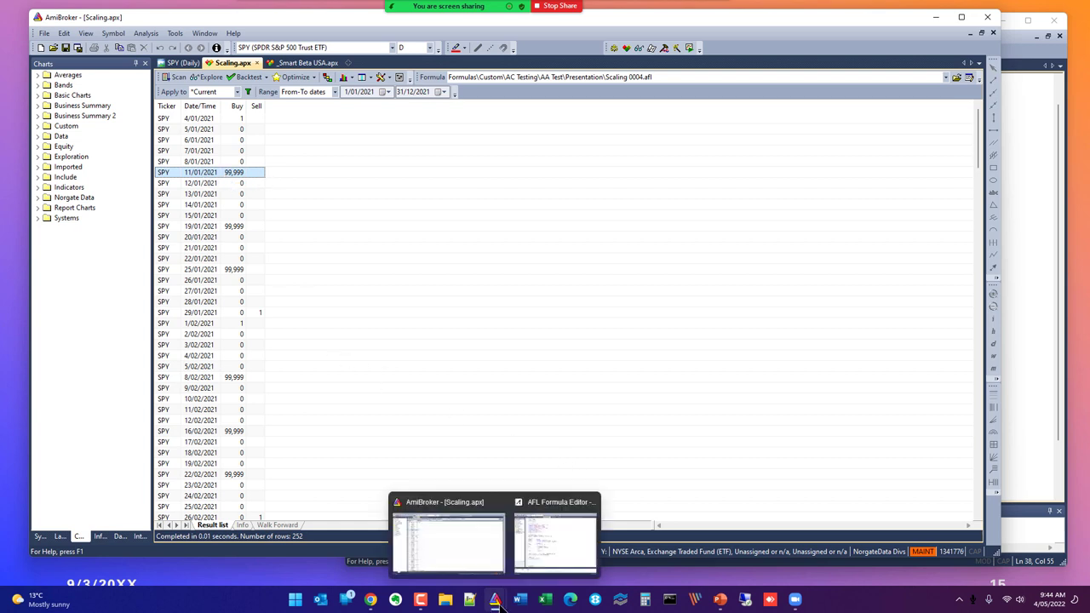
{"action": "left_click", "coordinate": [561, 546]}
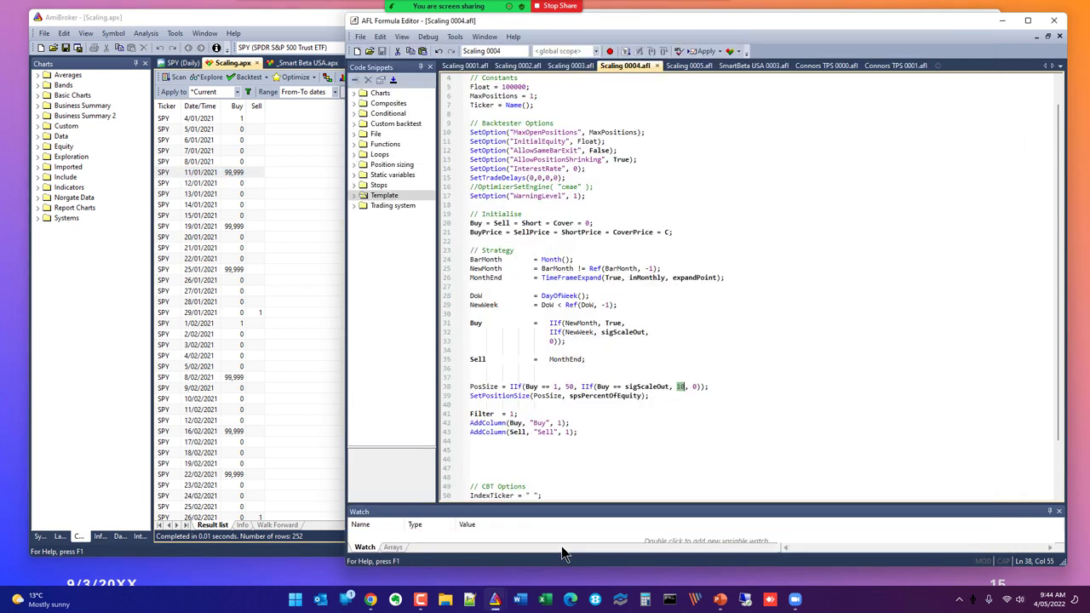
{"action": "double_click", "coordinate": [622, 332]}
{"action": "key", "text": "Left"}
{"action": "type", "text": "S"}
{"action": "type", "text": "999"}
{"action": "type", "text": "9"}
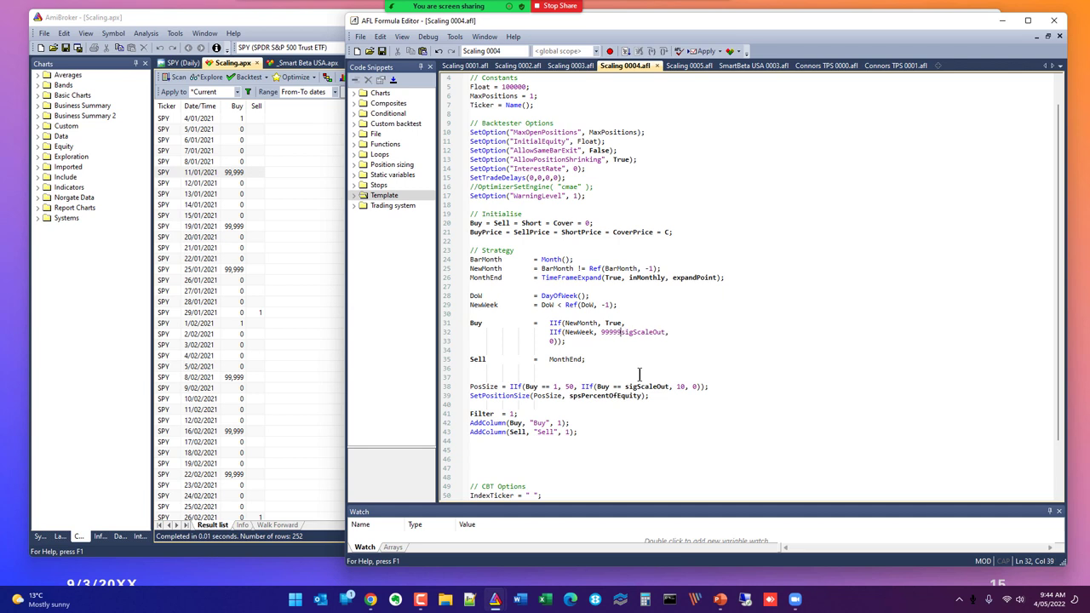
{"action": "type", "text": ", //"}
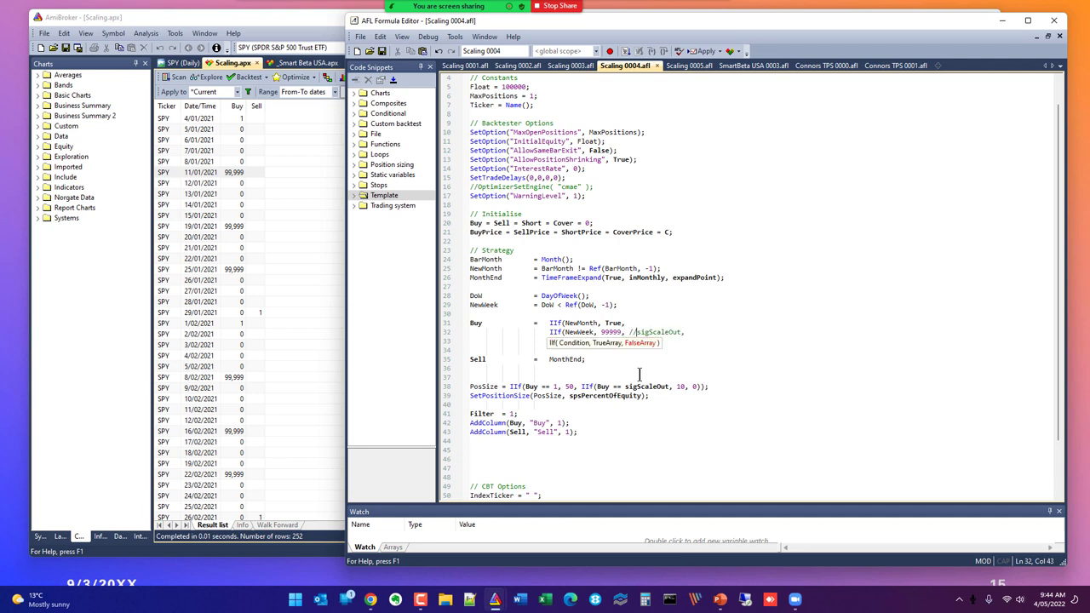
{"action": "left_click", "coordinate": [600, 332]}
{"action": "double_click", "coordinate": [659, 332]}
{"action": "left_click", "coordinate": [601, 332]}
{"action": "double_click", "coordinate": [610, 332]}
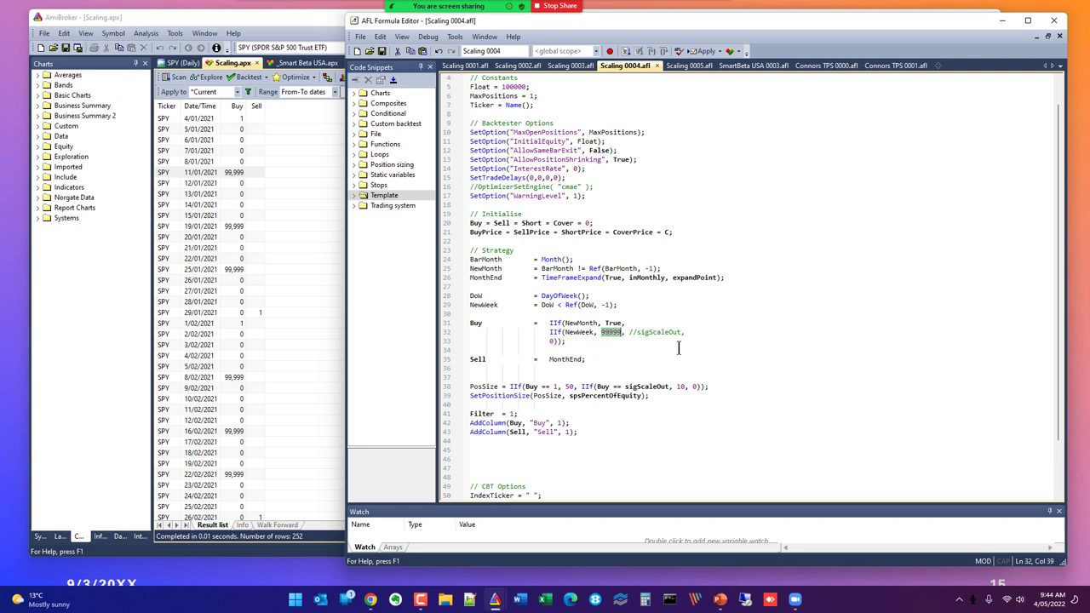
Remove the inserted 99999 and comment marks so that the NewWeek condition uses sigScaleOut again
{"action": "key", "text": "Left"}
{"action": "key", "text": "shift+Right"}
{"action": "key", "text": "shift+Right"}
{"action": "key", "text": "shift+Right"}
{"action": "key", "text": "shift+Right"}
{"action": "key", "text": "shift+Right"}
{"action": "key", "text": "shift+Right"}
{"action": "key", "text": "shift+Right"}
{"action": "key", "text": "shift+Right"}
{"action": "key", "text": "shift+Right"}
{"action": "key", "text": "Delete"}
Back in the analysis window, set the report's result list to Trade list and run the backtest
{"action": "left_click", "coordinate": [300, 30]}
{"action": "left_click", "coordinate": [380, 77]}
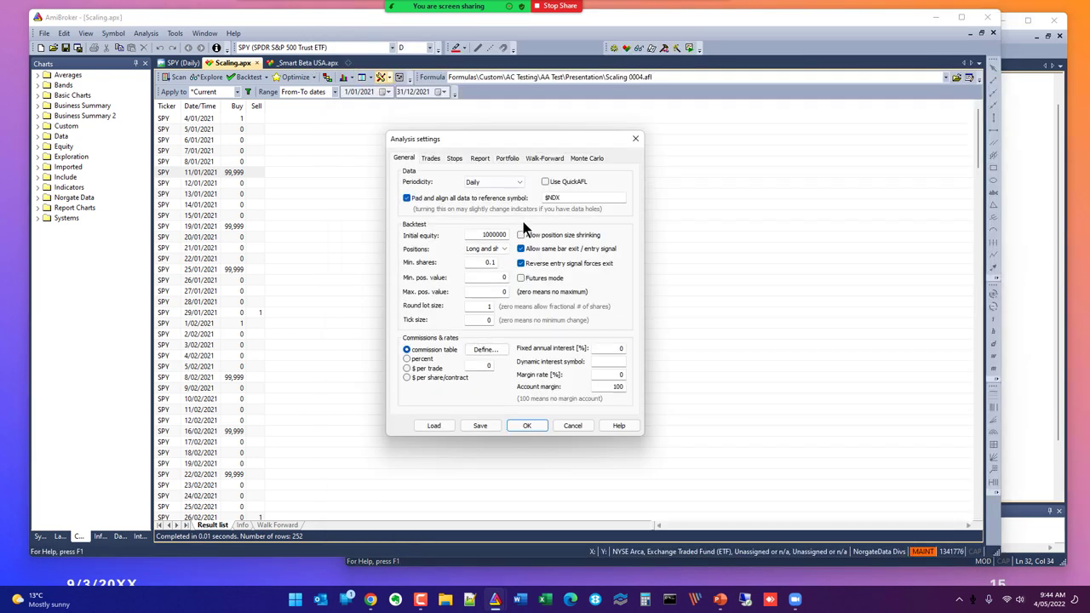
{"action": "left_click", "coordinate": [479, 161]}
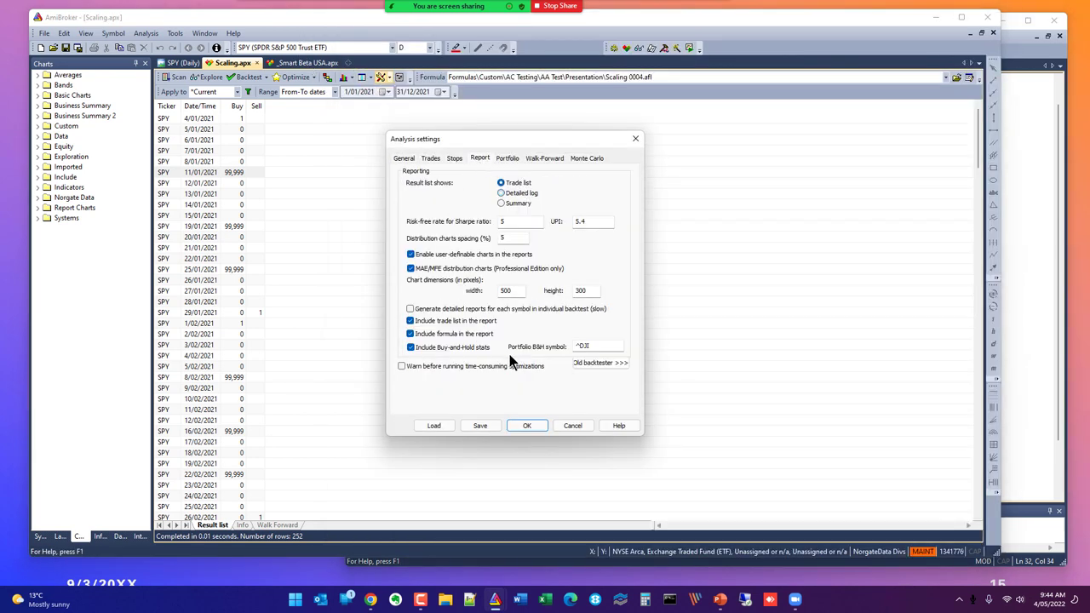
{"action": "left_click", "coordinate": [527, 425]}
{"action": "left_click", "coordinate": [249, 77]}
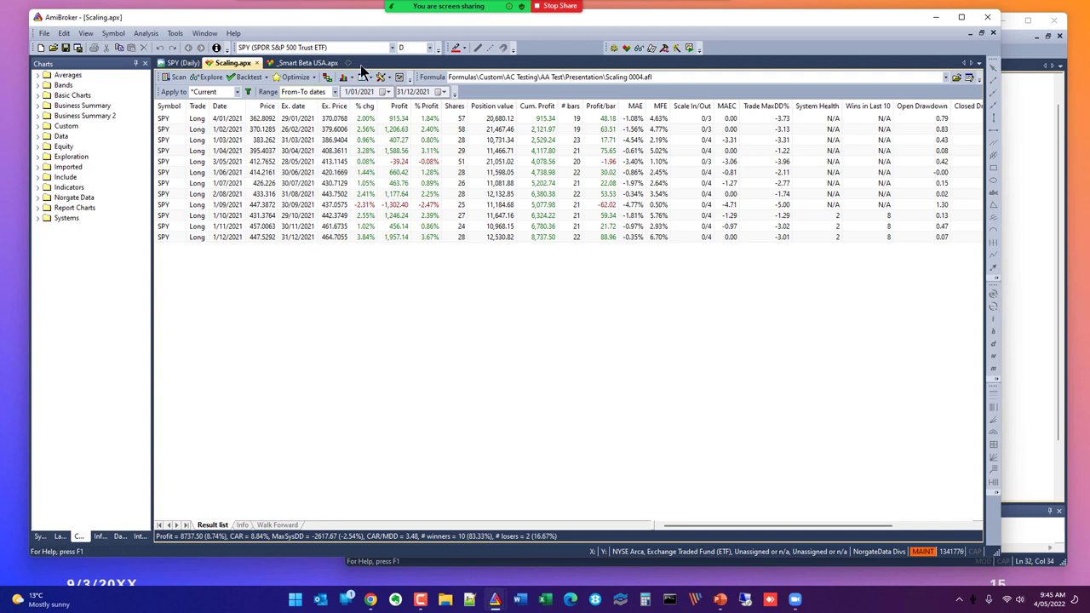
Tile the windows horizontally, compare the 1/12/2021 trade's exit price with the SPY chart's 31/12/2021 bar, and maximize the results again
{"action": "left_click", "coordinate": [195, 34]}
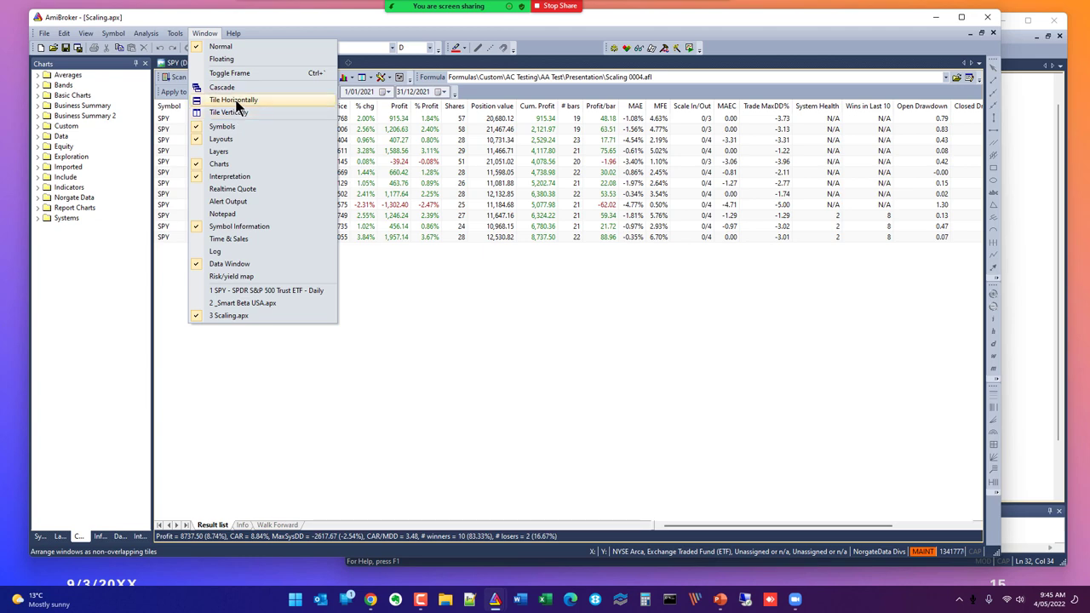
{"action": "left_click", "coordinate": [236, 100]}
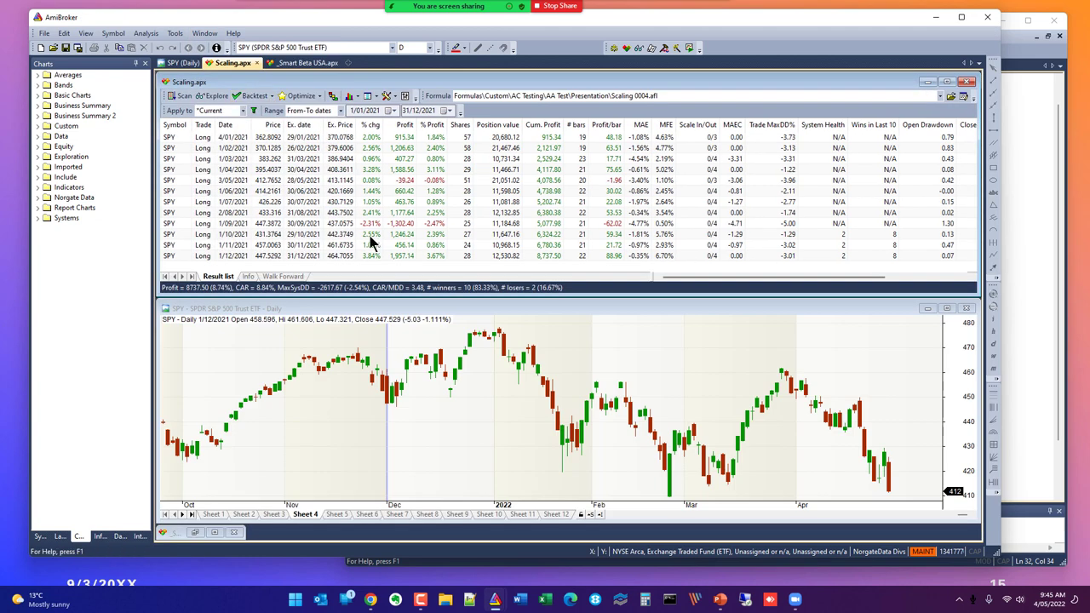
{"action": "left_click", "coordinate": [343, 258]}
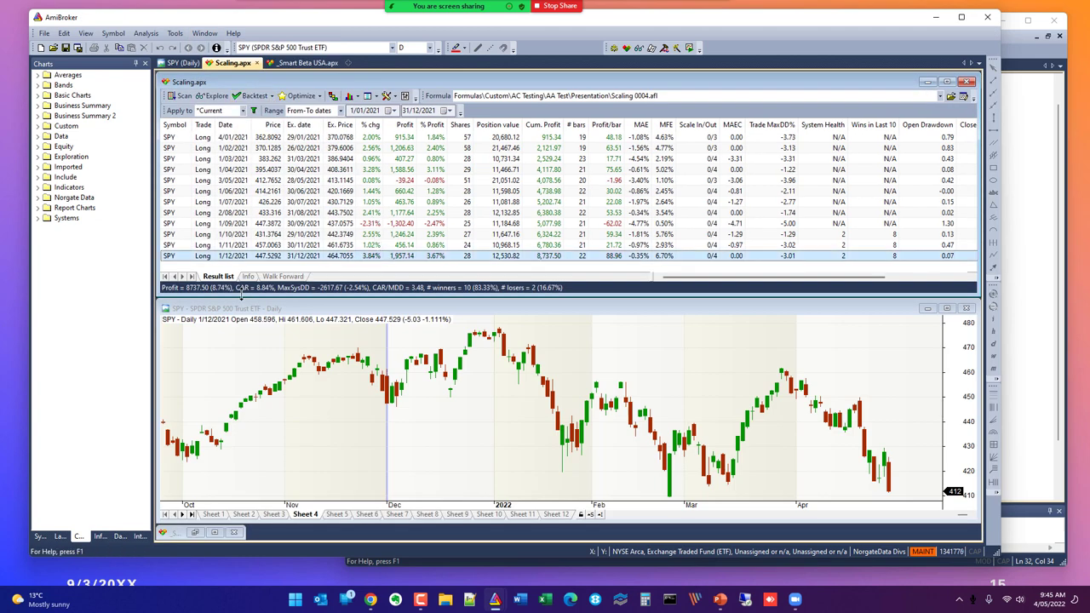
{"action": "left_click", "coordinate": [490, 349]}
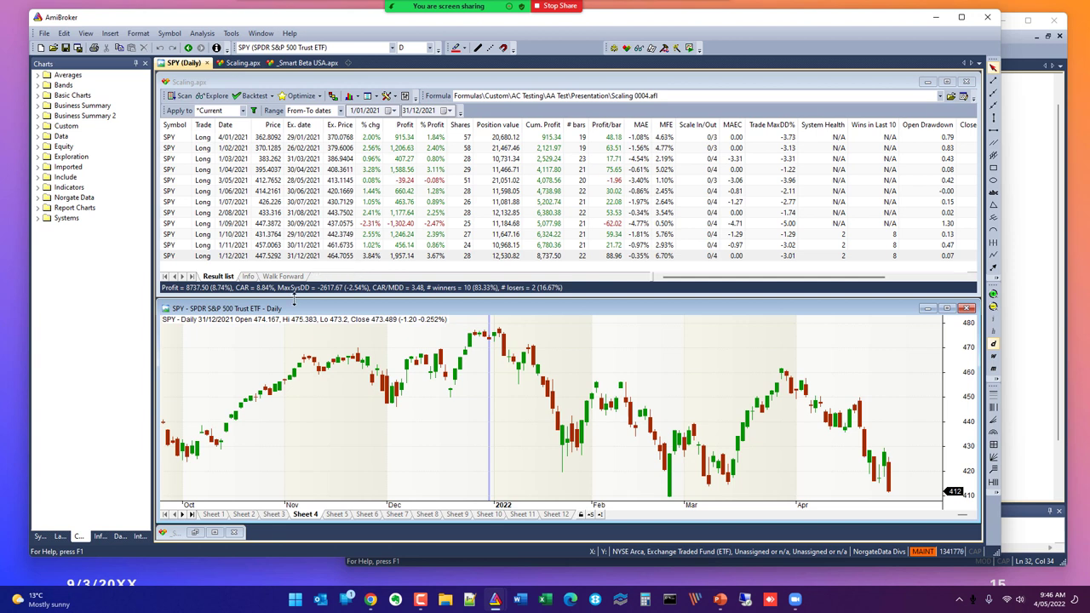
{"action": "left_click", "coordinate": [534, 89]}
{"action": "double_click", "coordinate": [535, 85]}
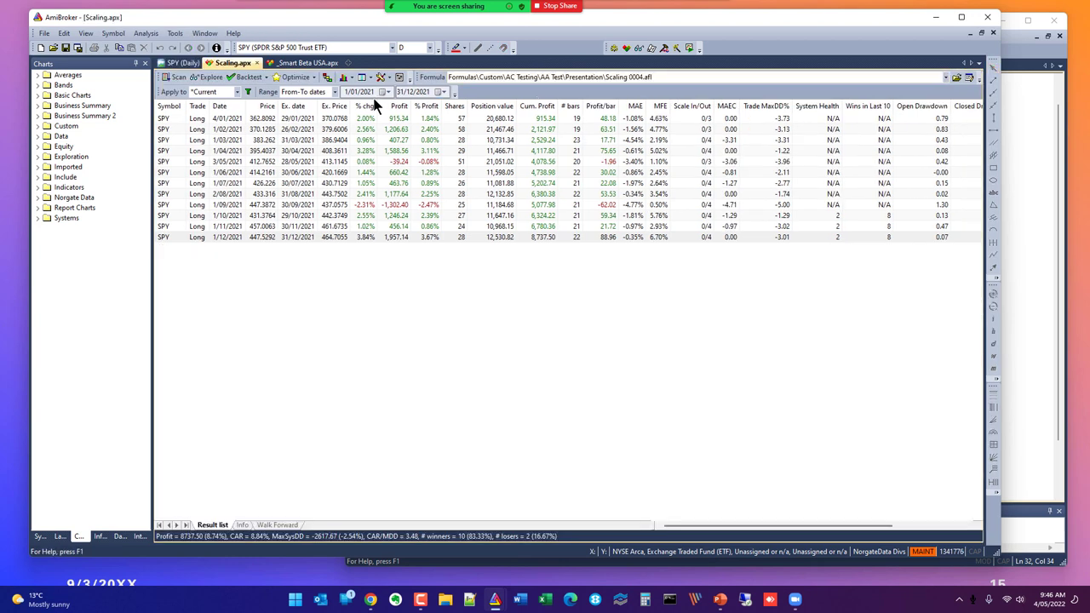
Rerun the backtest with the result list set to Detailed log and inspect the final 31/12/2021 exit entry
{"action": "left_click", "coordinate": [381, 76]}
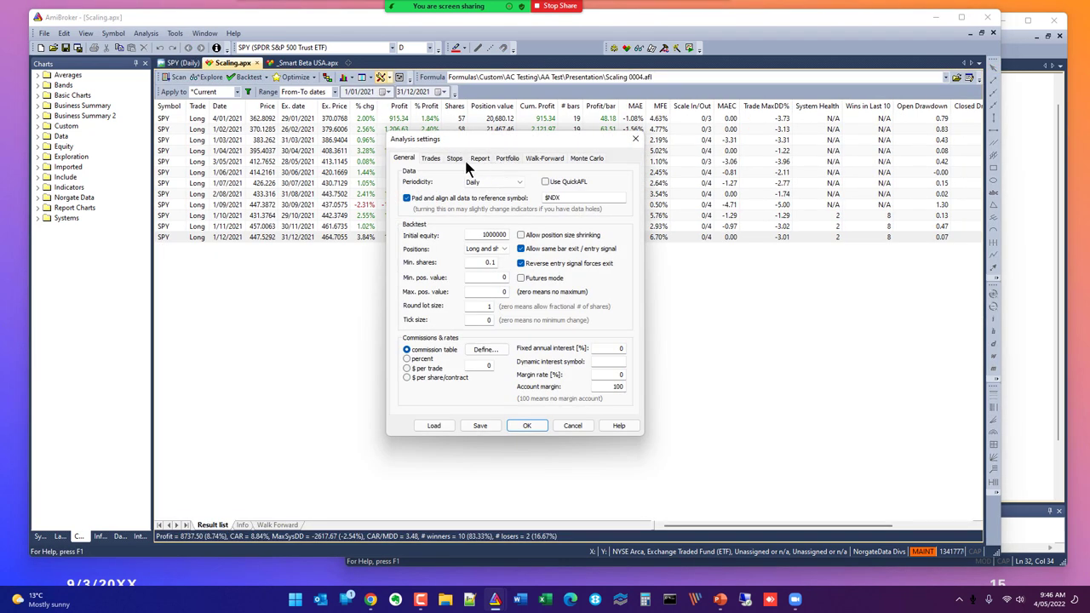
{"action": "left_click", "coordinate": [480, 159]}
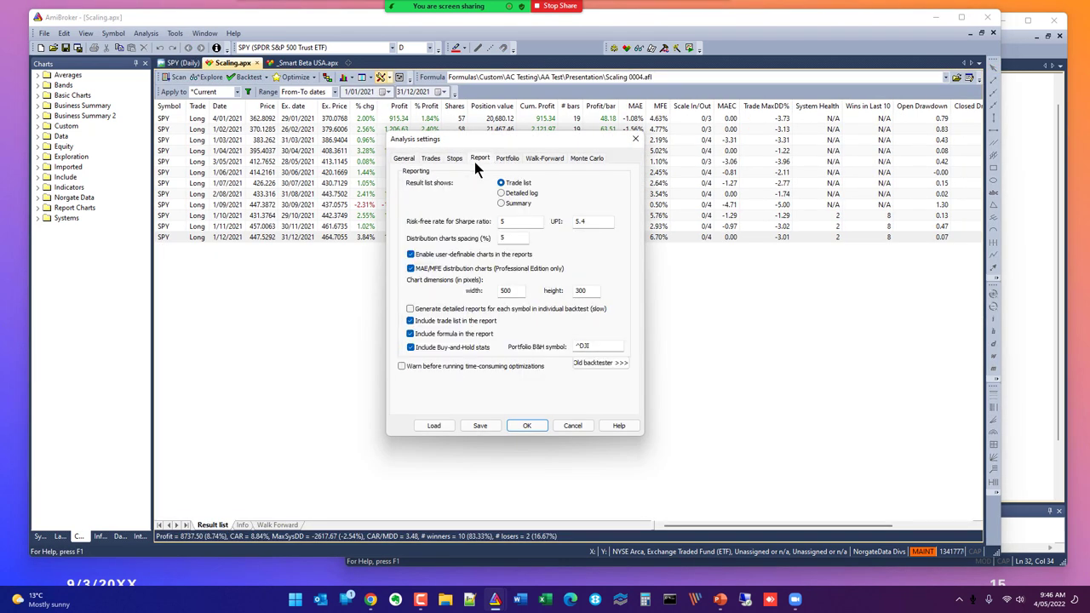
{"action": "left_click", "coordinate": [526, 425]}
{"action": "left_click", "coordinate": [248, 77]}
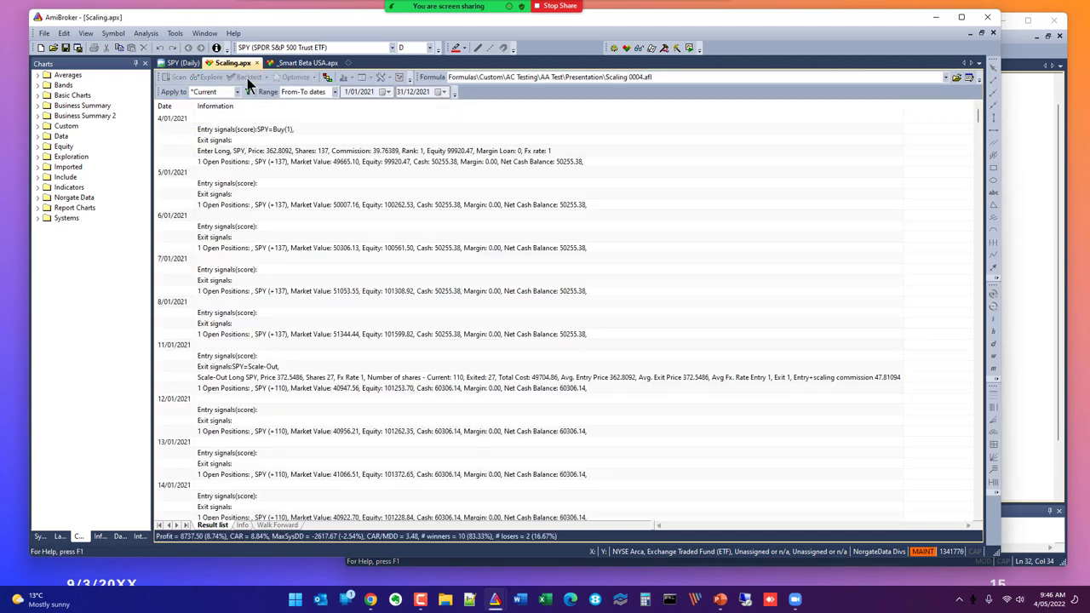
{"action": "left_click", "coordinate": [429, 291]}
{"action": "key", "text": "End"}
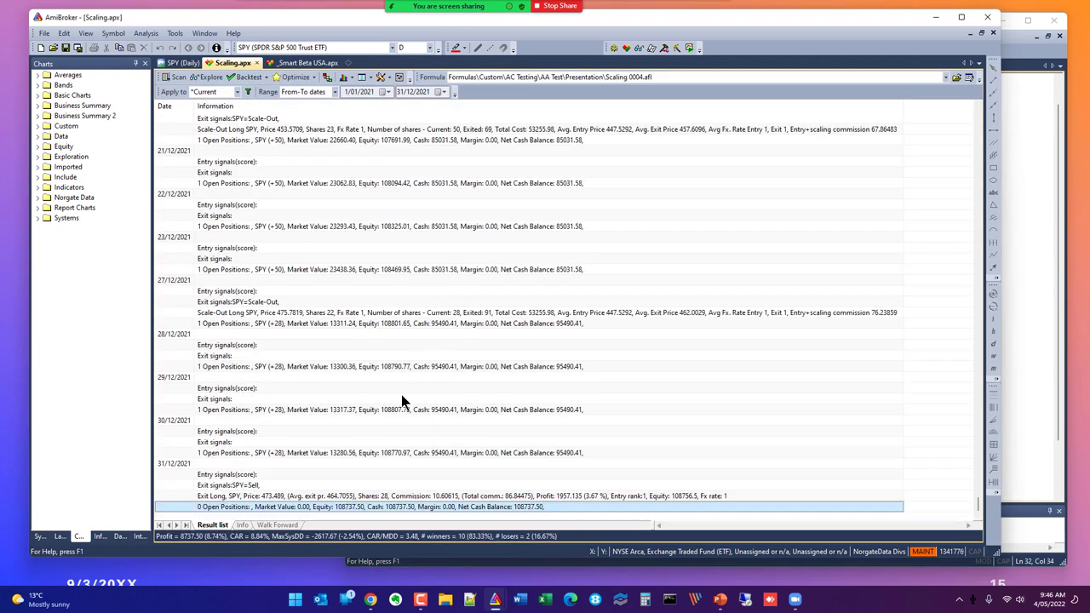
{"action": "left_click", "coordinate": [268, 498]}
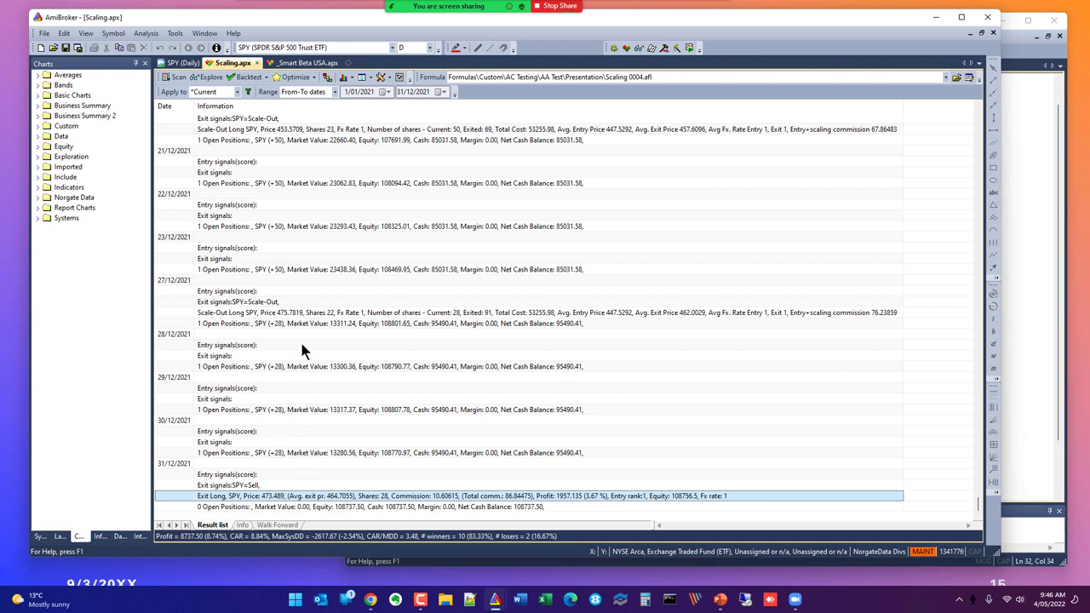
Switch the report's result list back to Trade list and rerun the backtest
{"action": "left_click", "coordinate": [378, 80]}
{"action": "left_click", "coordinate": [480, 159]}
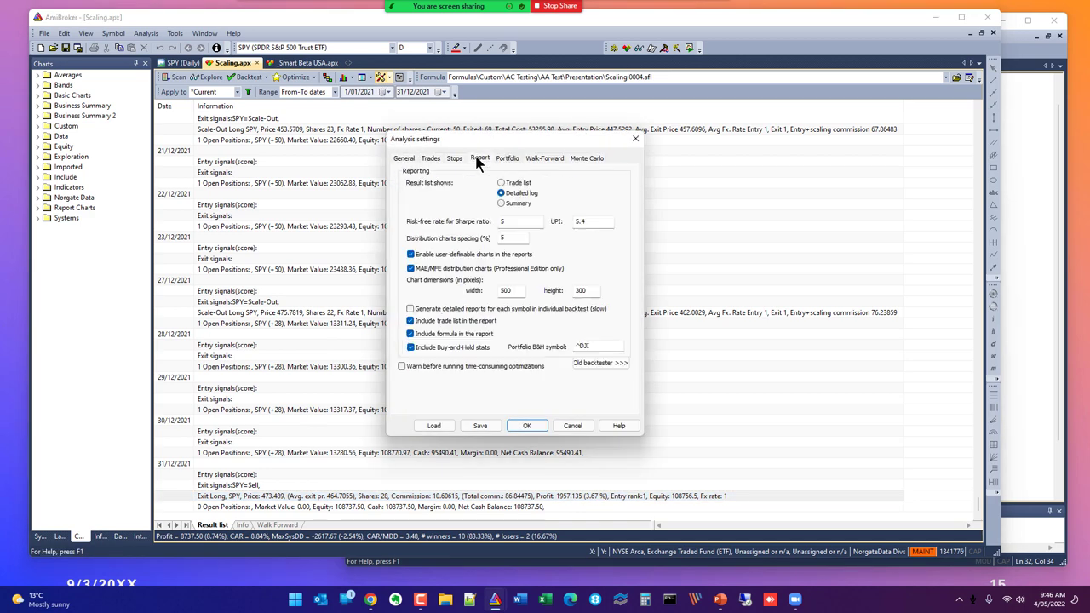
{"action": "left_click", "coordinate": [528, 426]}
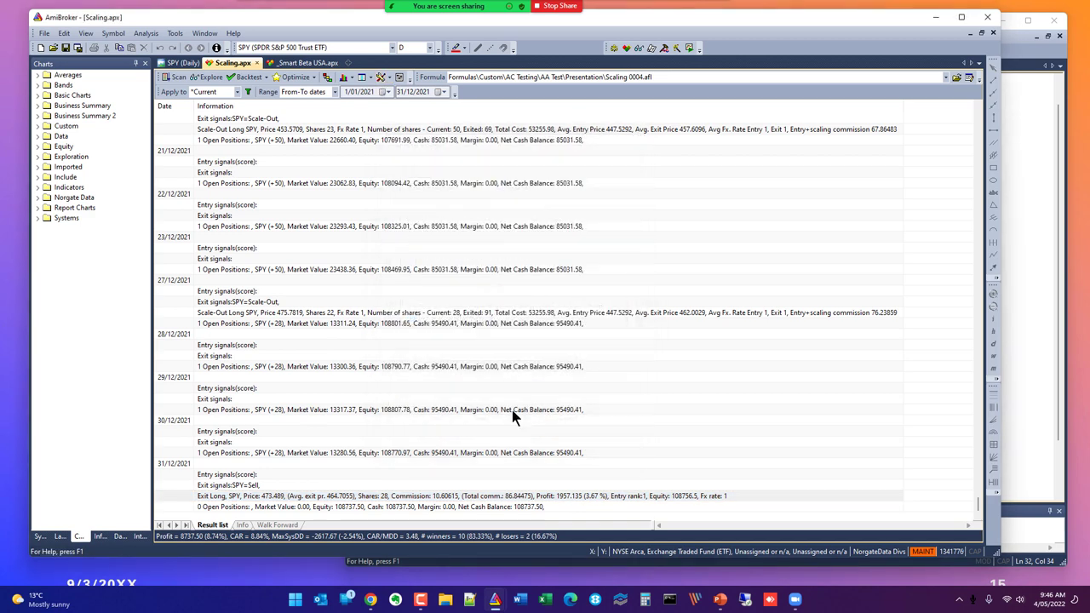
{"action": "left_click", "coordinate": [242, 78]}
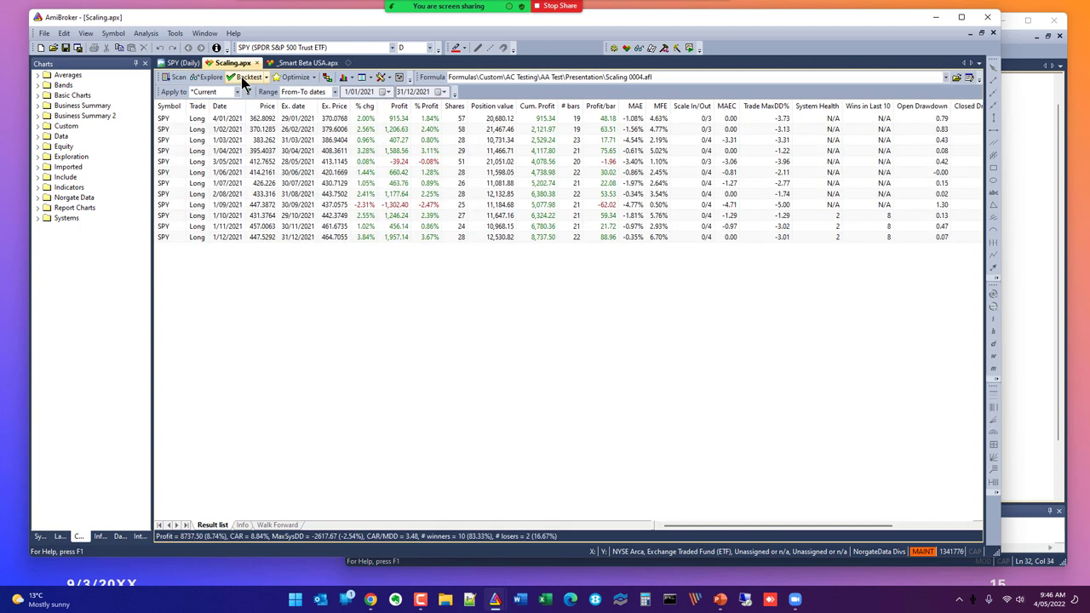
Examine the position values and Scale In/Out counts of individual SPY trades in the result list
{"action": "left_click", "coordinate": [492, 121]}
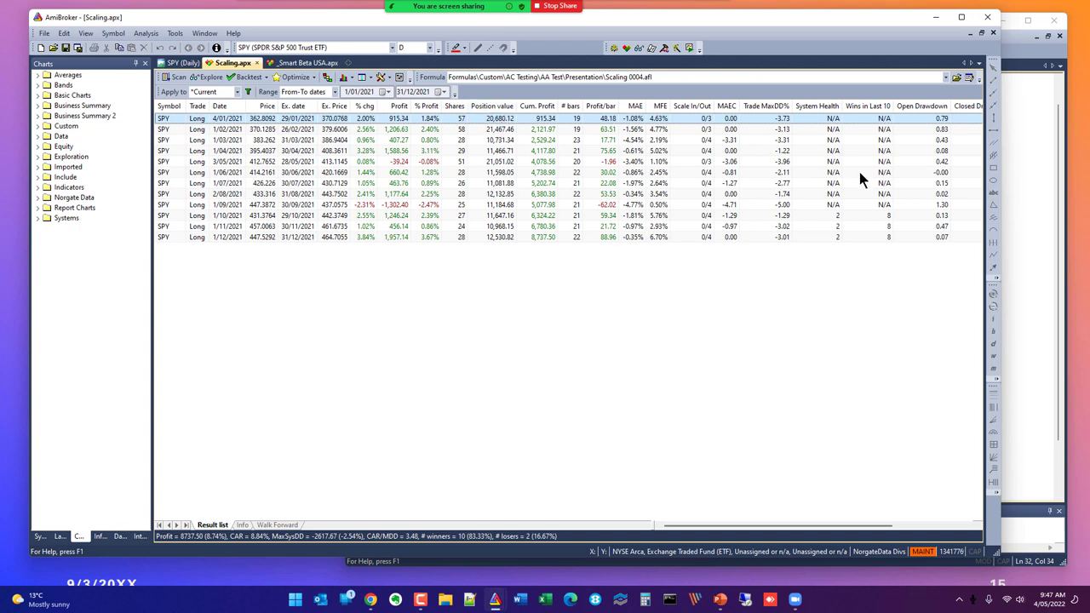
{"action": "left_click", "coordinate": [708, 142]}
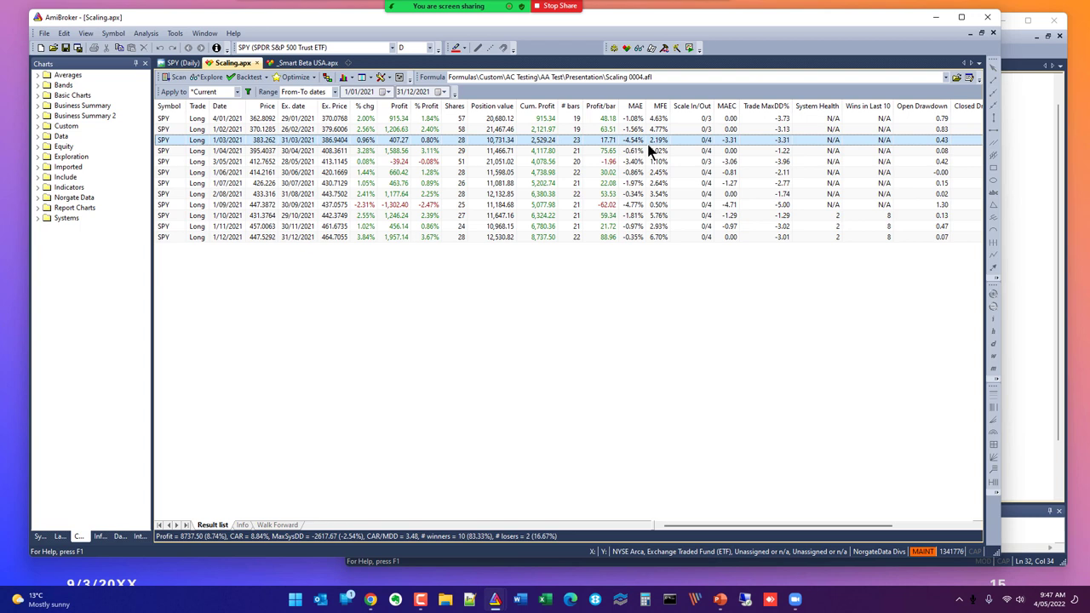
{"action": "left_click", "coordinate": [496, 174]}
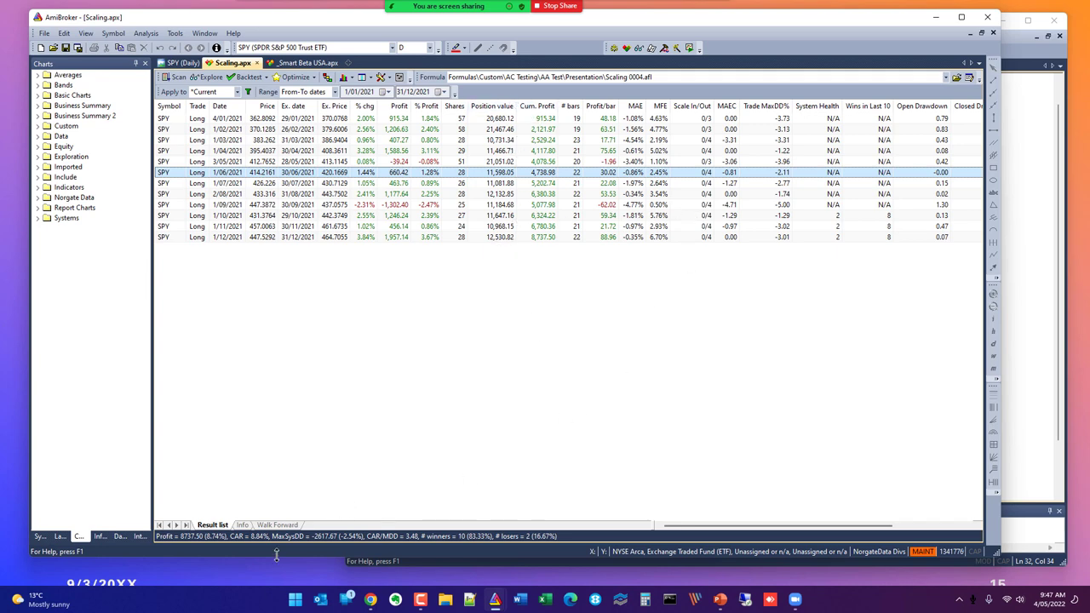
Switch to the PowerPoint slideshow and advance from the Scaling Out slide to the annotated backtest results slide
{"action": "key", "text": "alt+Tab"}
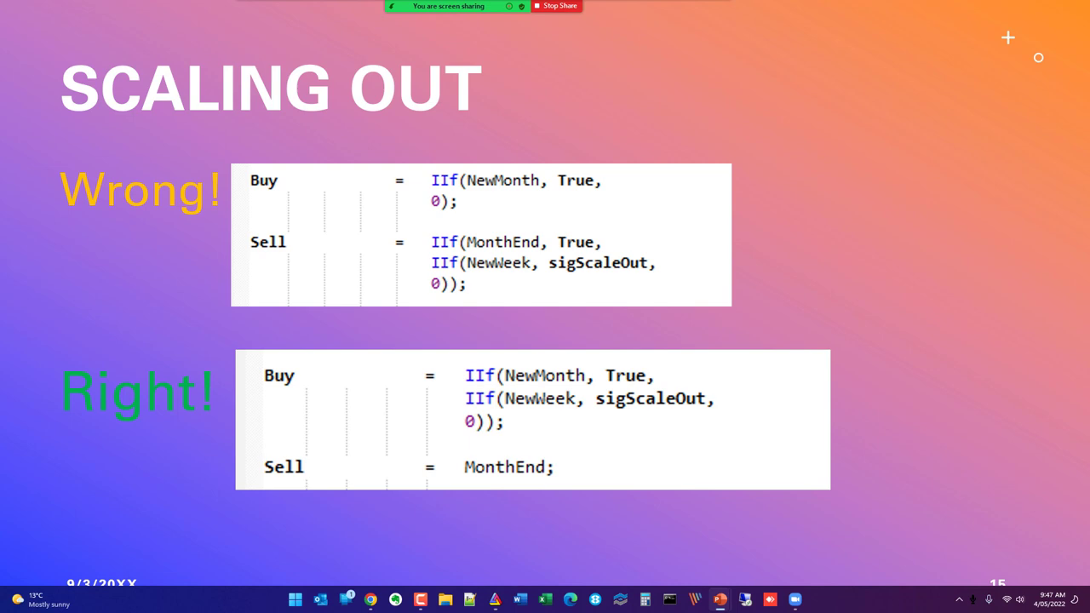
{"action": "left_click", "coordinate": [613, 356]}
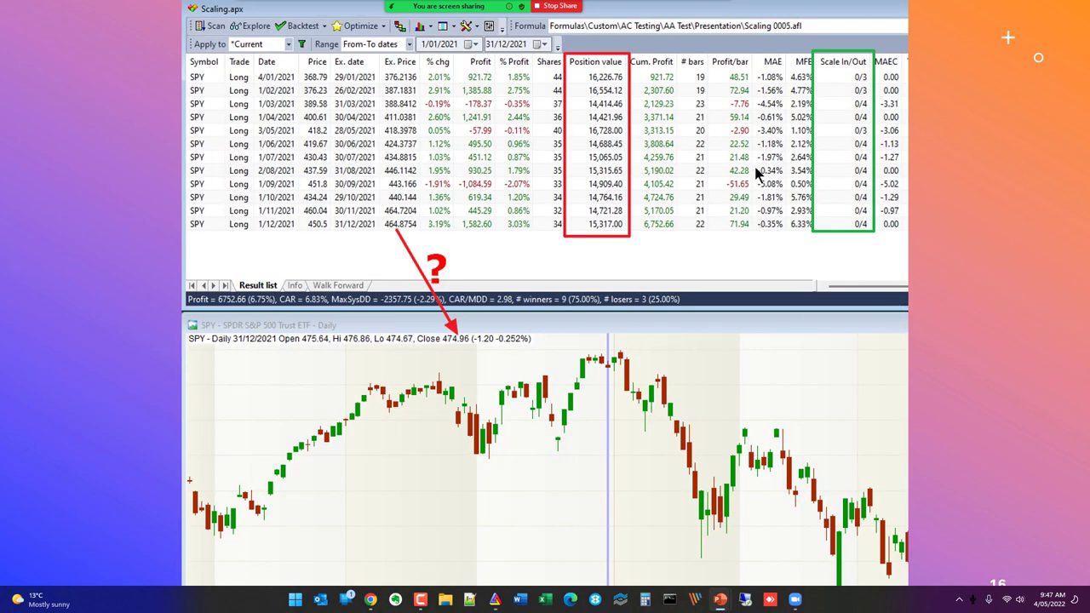
Advance the slideshow to the Varying Scale Out Size slide and switch to the AFL Formula Editor
{"action": "left_click", "coordinate": [931, 258]}
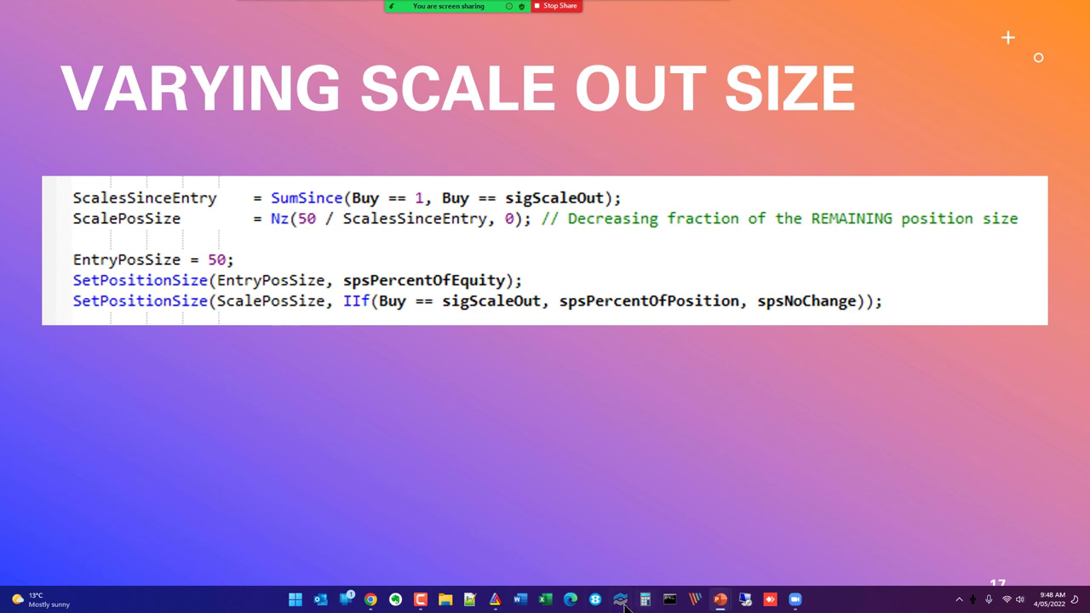
{"action": "mouse_move", "coordinate": [495, 600]}
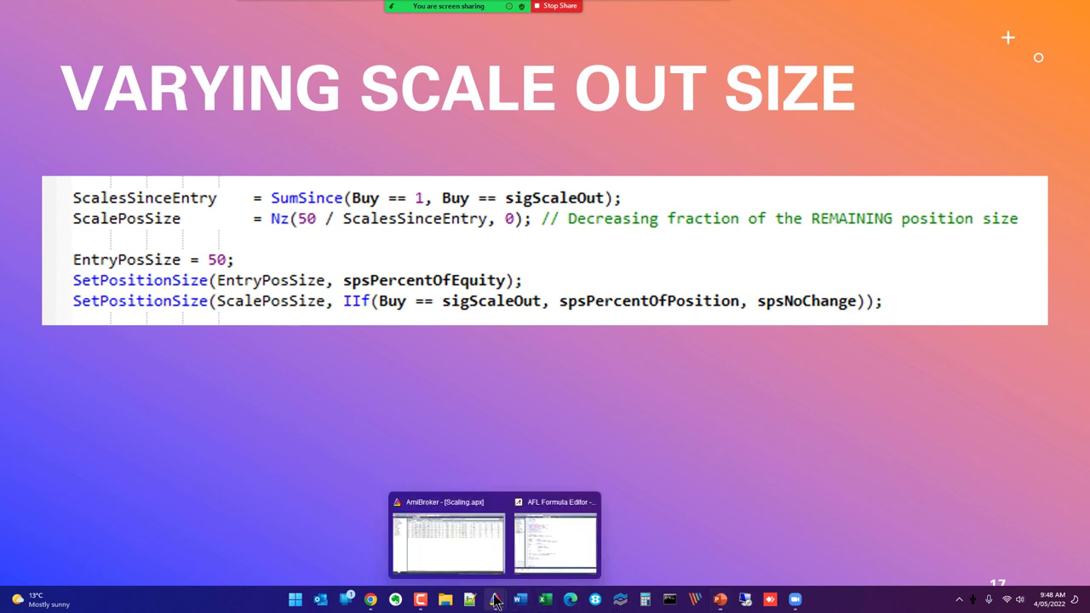
{"action": "left_click", "coordinate": [546, 549]}
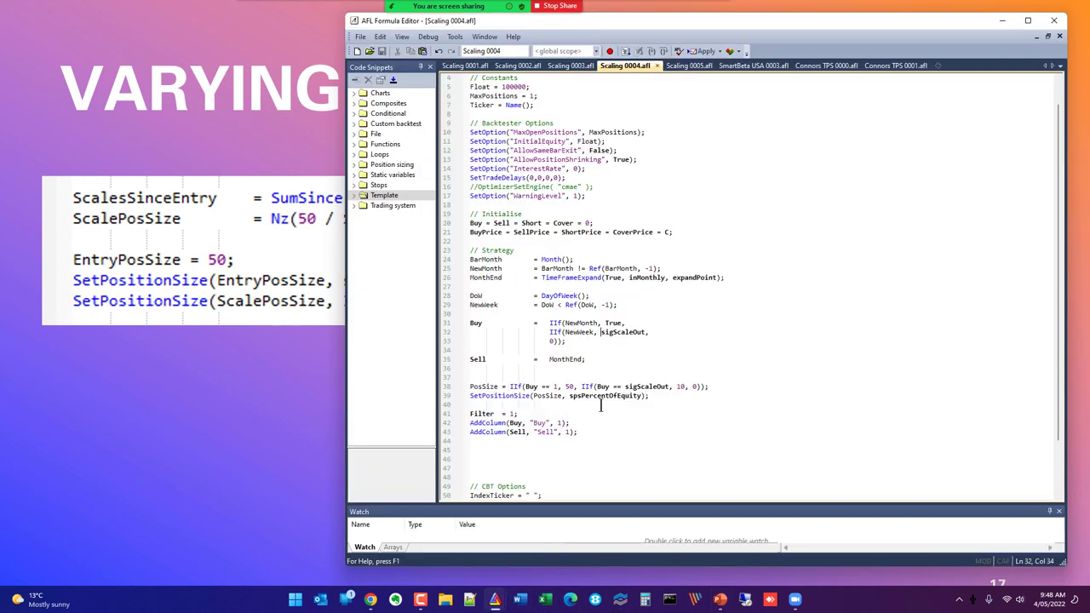
Open Scaling 0005.afl and highlight the ScalesSinceEntry and ScalePosSize lines and the word REMAINING in the comment
{"action": "left_click", "coordinate": [689, 65]}
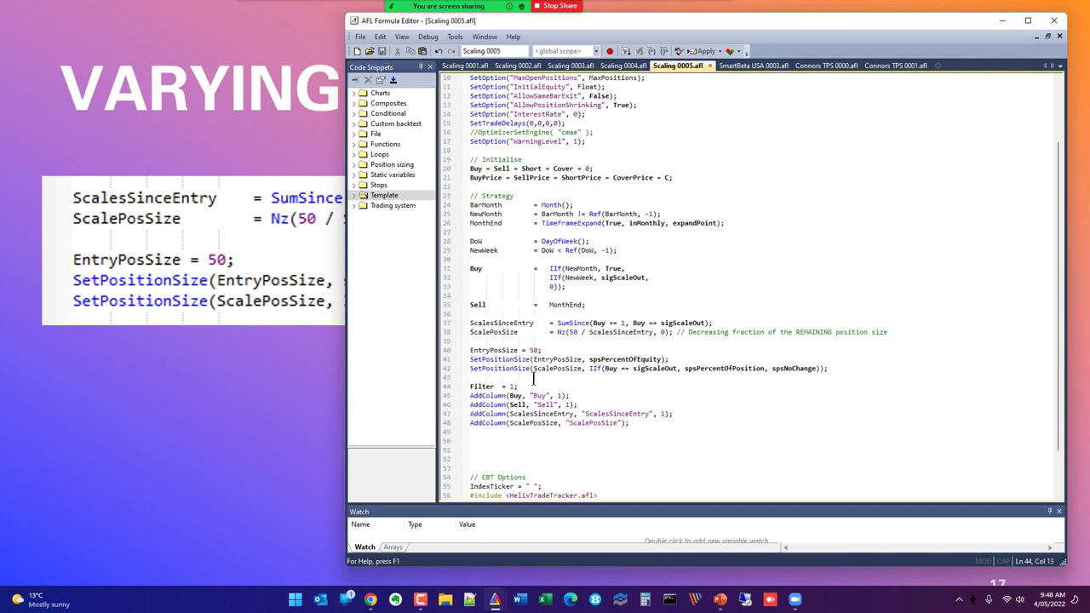
{"action": "left_click_drag", "start_coordinate": [923, 334], "coordinate": [470, 323]}
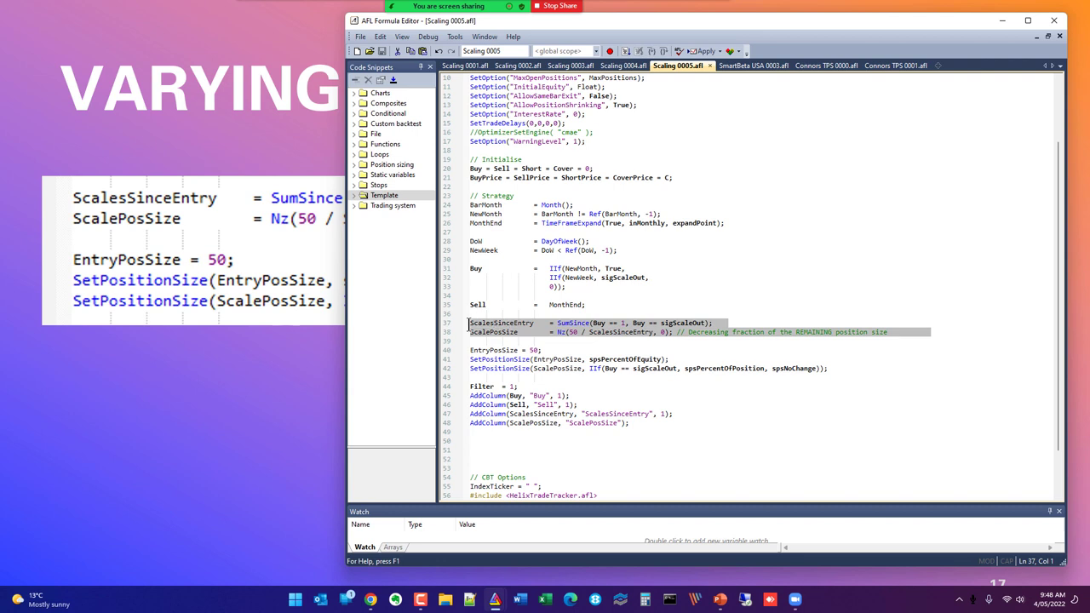
{"action": "double_click", "coordinate": [813, 332]}
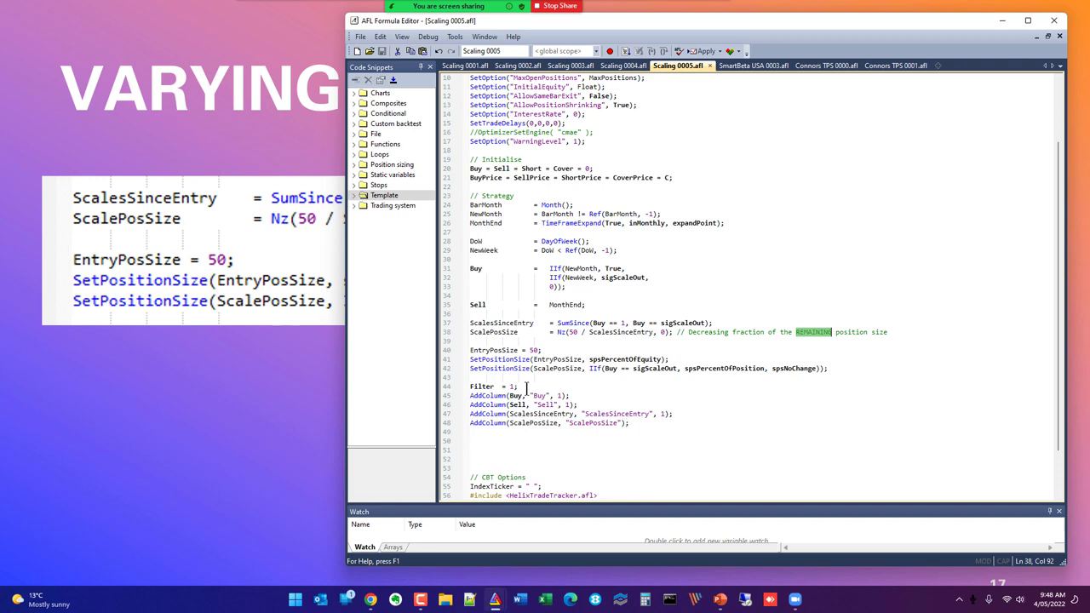
Switch to AmiBroker's Scaling.apx analysis, load Scaling 0005.afl as its formula and run the exploration
{"action": "left_click", "coordinate": [496, 600]}
{"action": "left_click", "coordinate": [473, 574]}
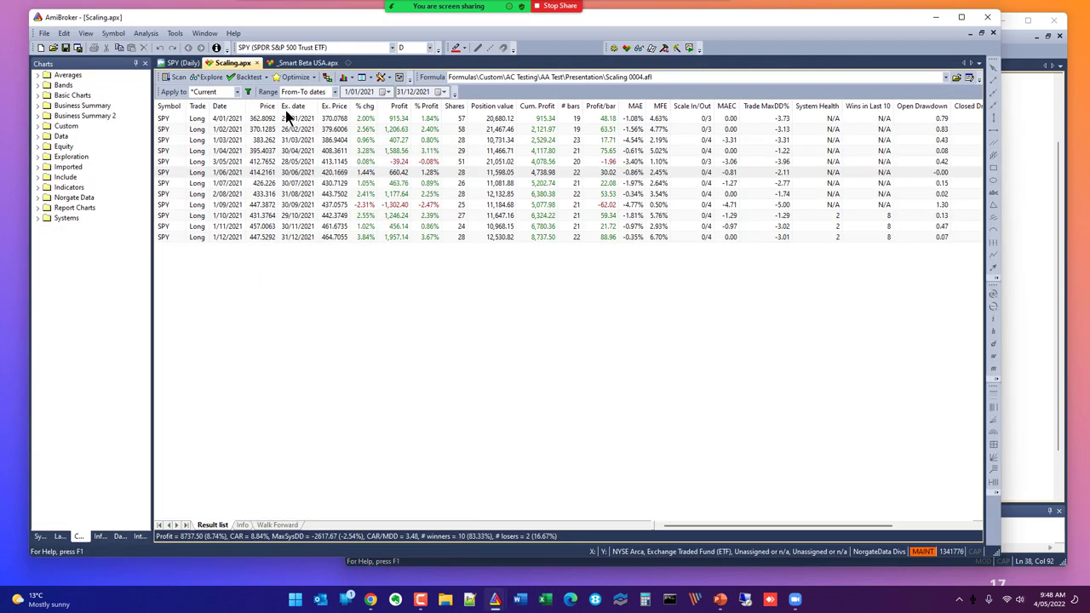
{"action": "left_click", "coordinate": [956, 77]}
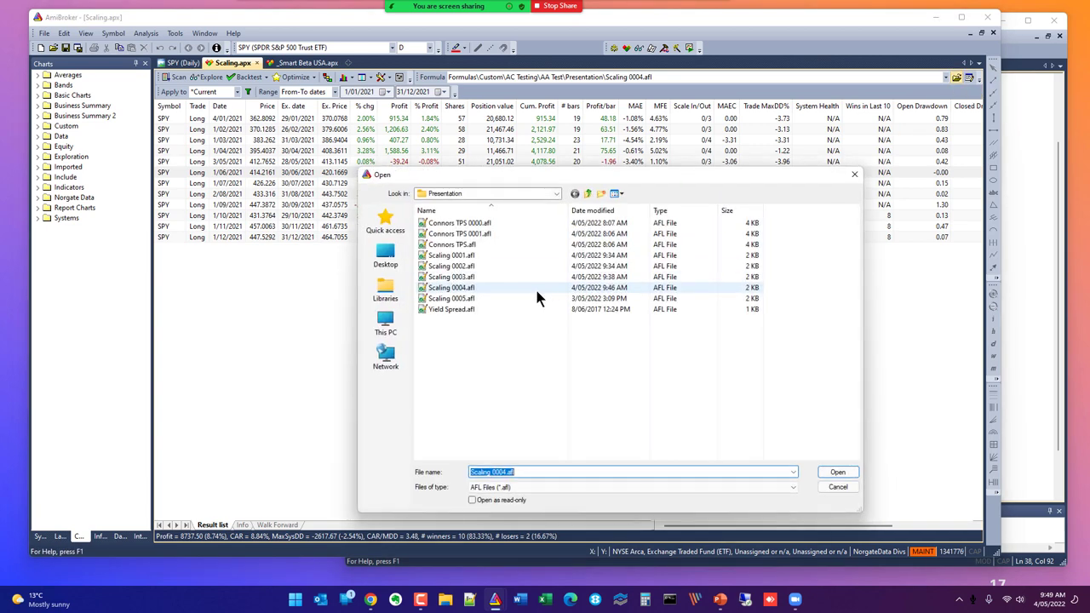
{"action": "double_click", "coordinate": [481, 298]}
{"action": "left_click", "coordinate": [207, 78]}
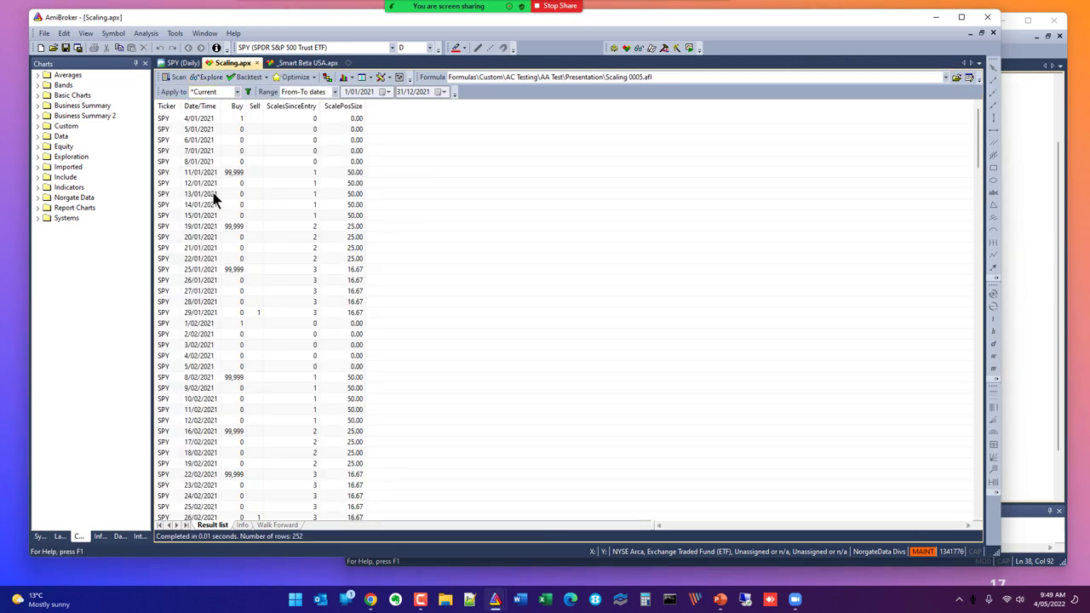
Examine how ScalesSinceEntry and ScalePosSize change across the January 2021 rows of the exploration
{"action": "left_click", "coordinate": [354, 185]}
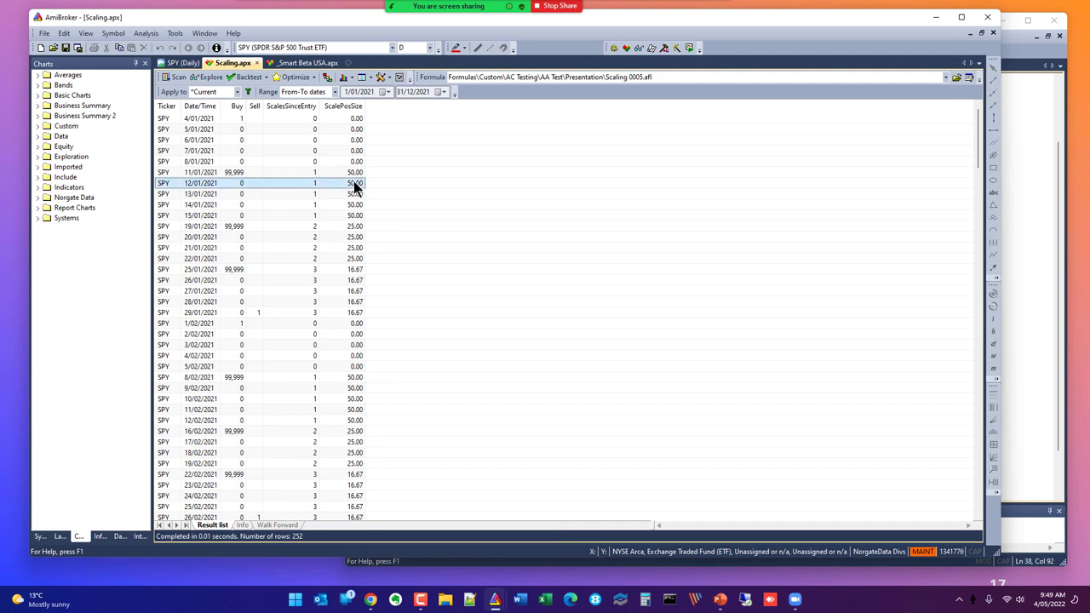
{"action": "left_click", "coordinate": [366, 236]}
{"action": "left_click", "coordinate": [358, 302]}
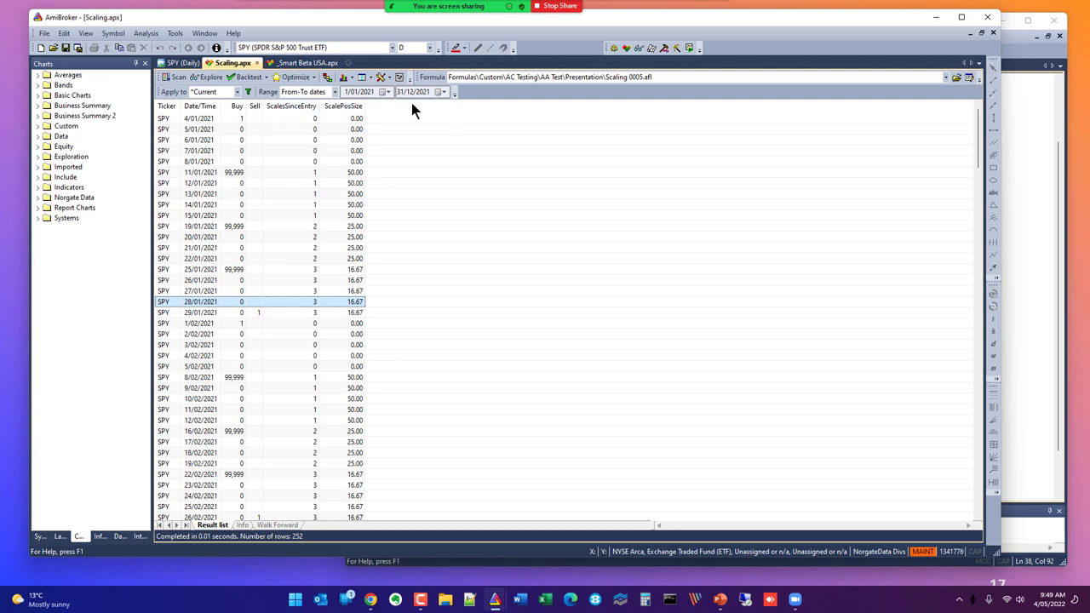
Check that the report's result list is set to Trade list and backtest Scaling 0005.afl
{"action": "left_click", "coordinate": [380, 78]}
{"action": "left_click", "coordinate": [481, 161]}
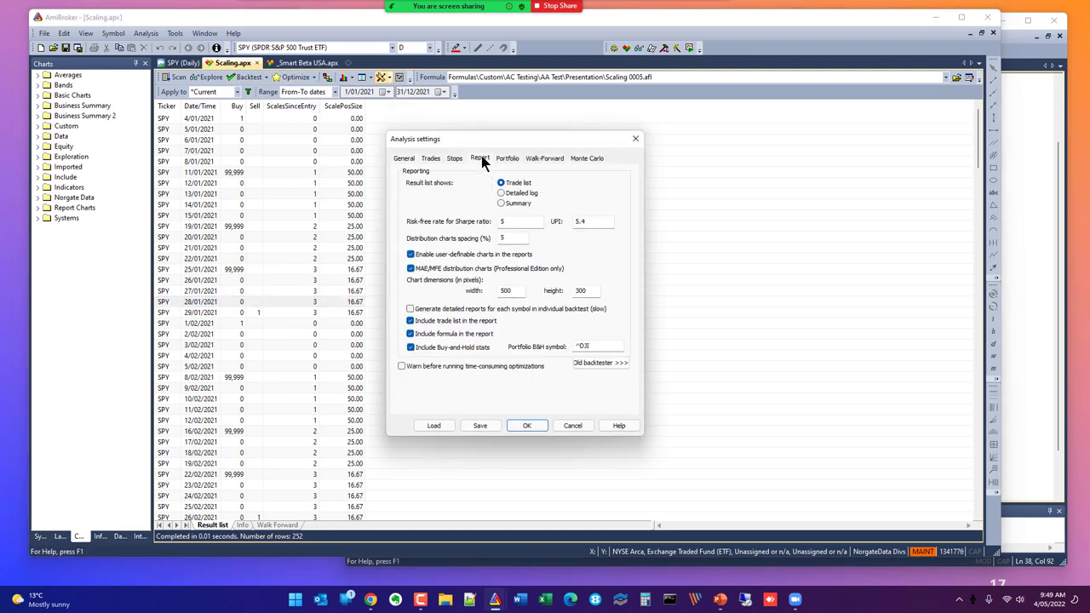
{"action": "left_click", "coordinate": [524, 426]}
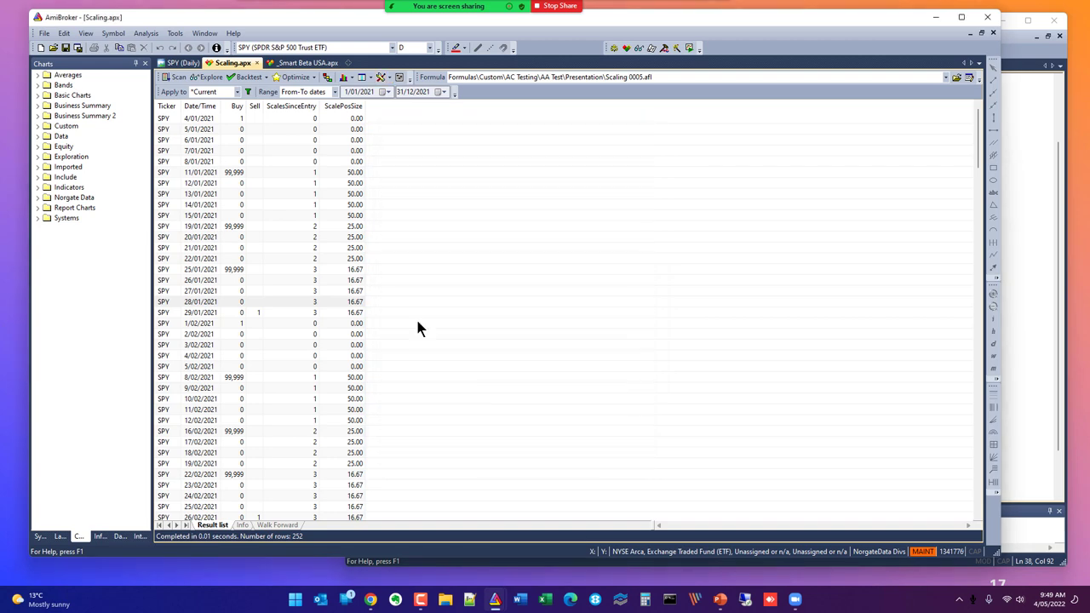
{"action": "left_click", "coordinate": [238, 80]}
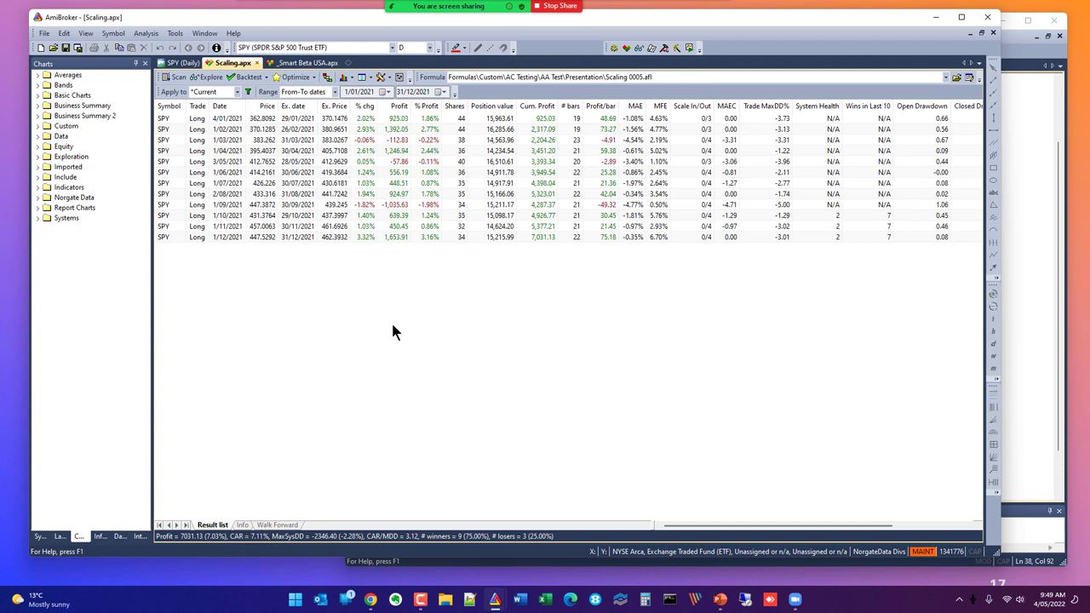
Select Scaling 0004.afl as the analysis formula and run its backtest for comparison
{"action": "left_click", "coordinate": [618, 78]}
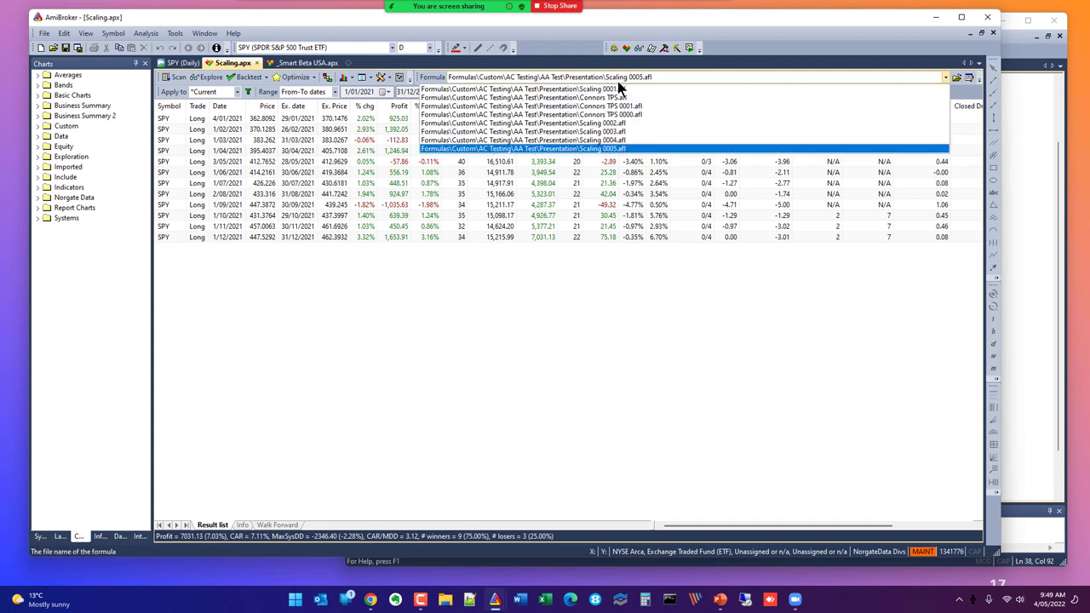
{"action": "left_click", "coordinate": [602, 144]}
{"action": "left_click", "coordinate": [245, 78]}
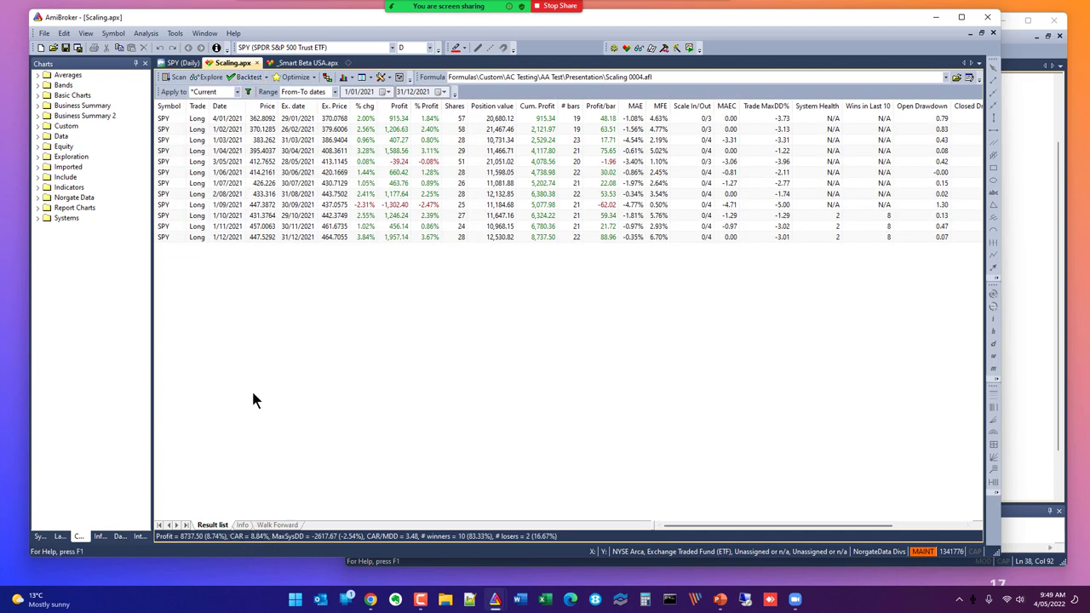
Reselect Scaling 0005.afl, set the report's result list to Detailed log and run the backtest
{"action": "left_click", "coordinate": [621, 79]}
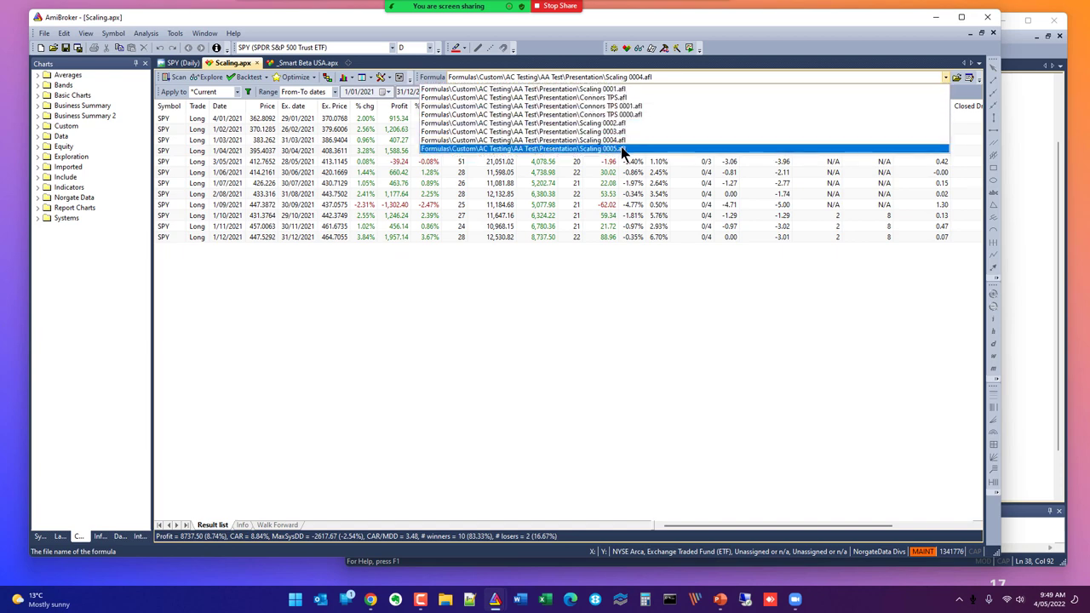
{"action": "left_click", "coordinate": [621, 147]}
{"action": "left_click", "coordinate": [380, 77]}
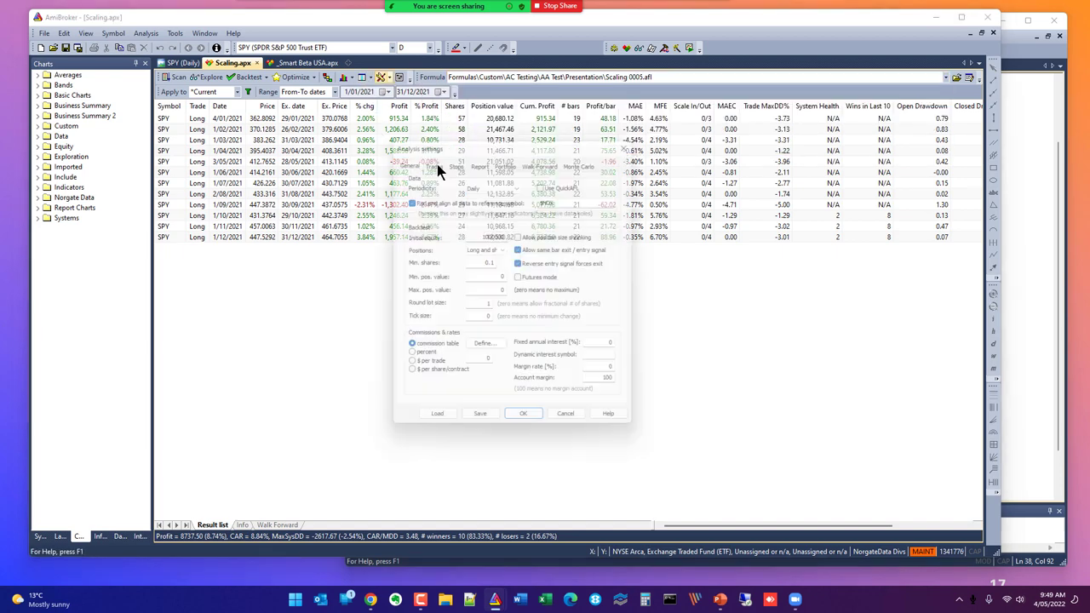
{"action": "left_click", "coordinate": [479, 160]}
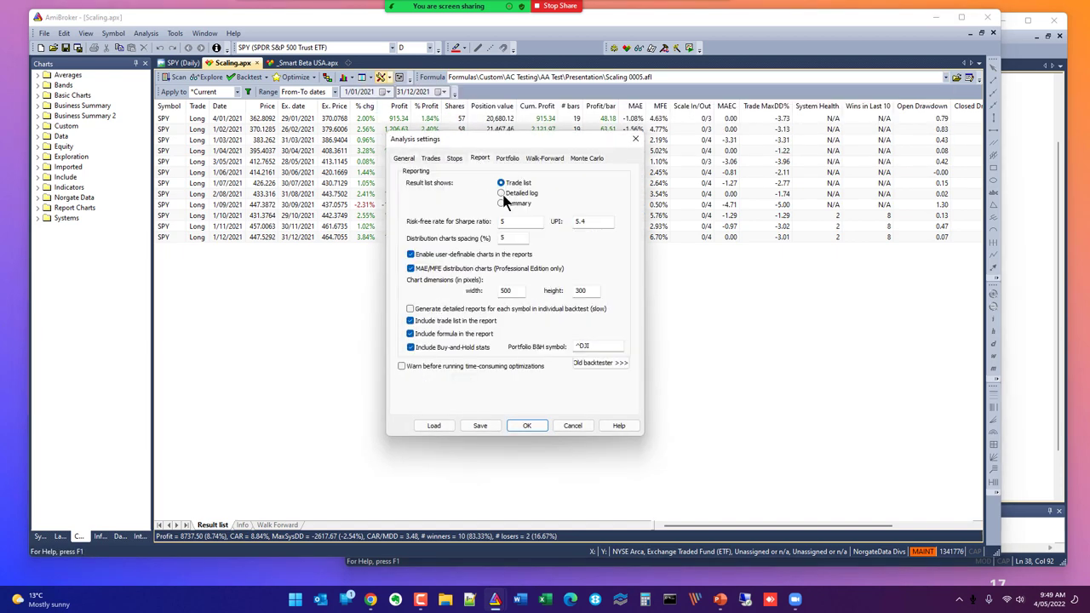
{"action": "left_click", "coordinate": [526, 424]}
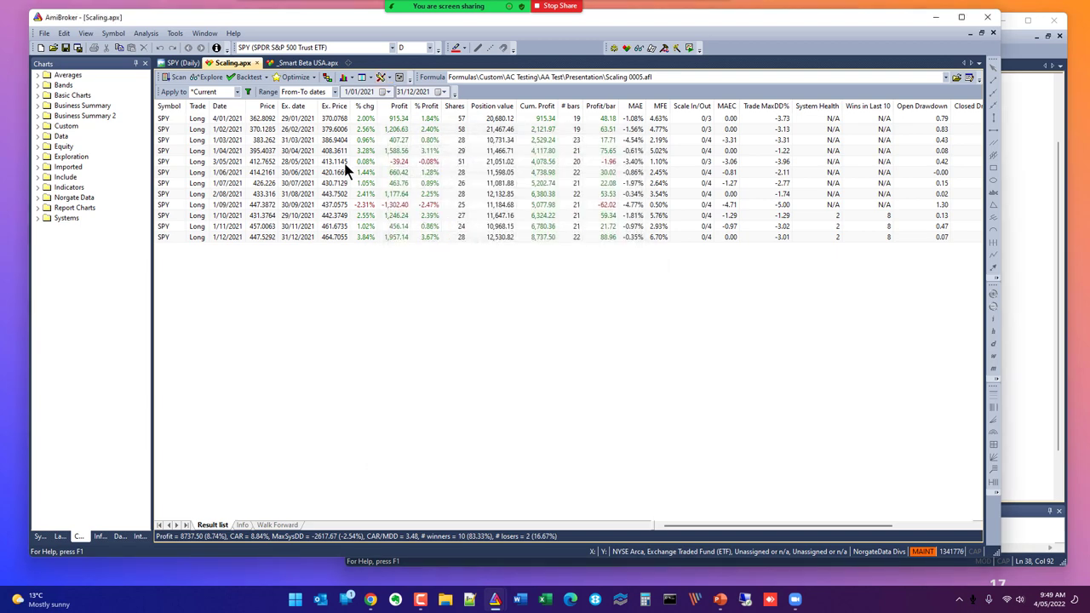
{"action": "left_click", "coordinate": [256, 79]}
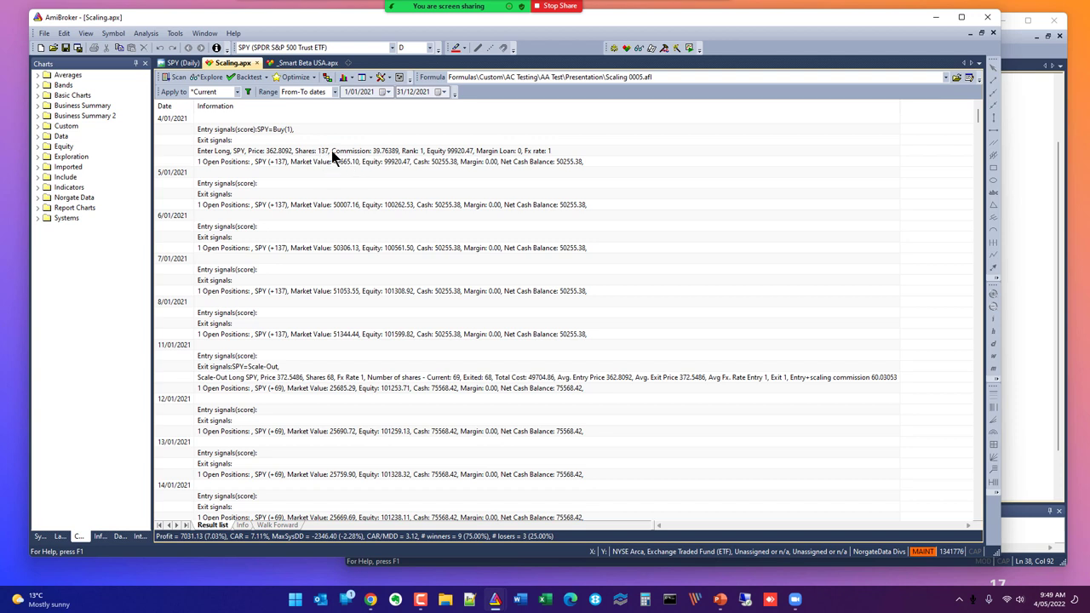
Inspect the shares sold in the detailed log's scale-out entries for 11/01/2021, 19/01/2021 and 25/01/2021
{"action": "left_click", "coordinate": [330, 379]}
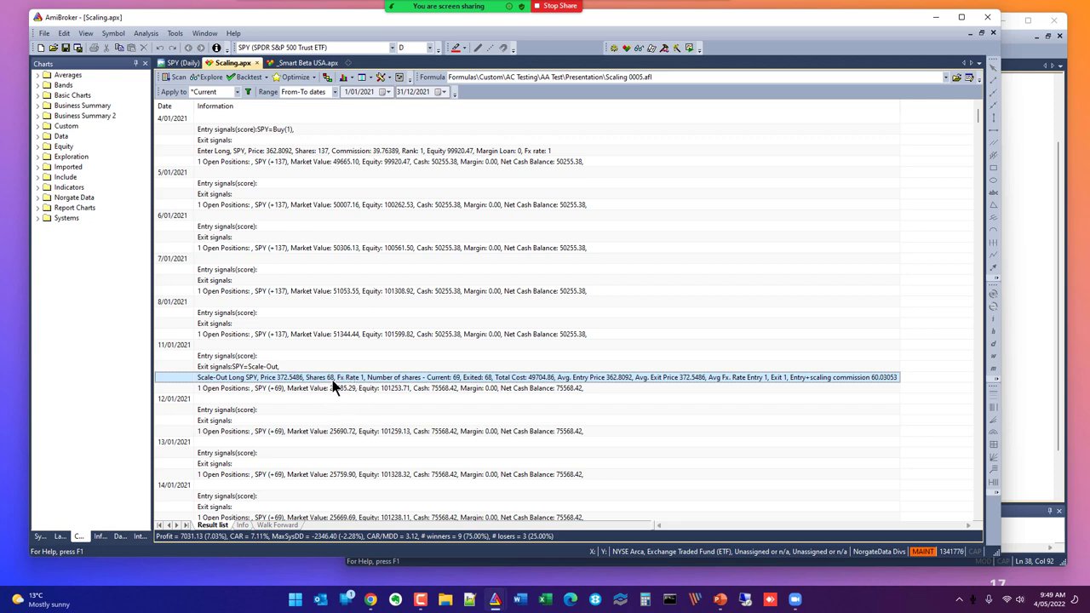
{"action": "scroll", "coordinate": [332, 380], "scroll_direction": "down", "scroll_amount": 4}
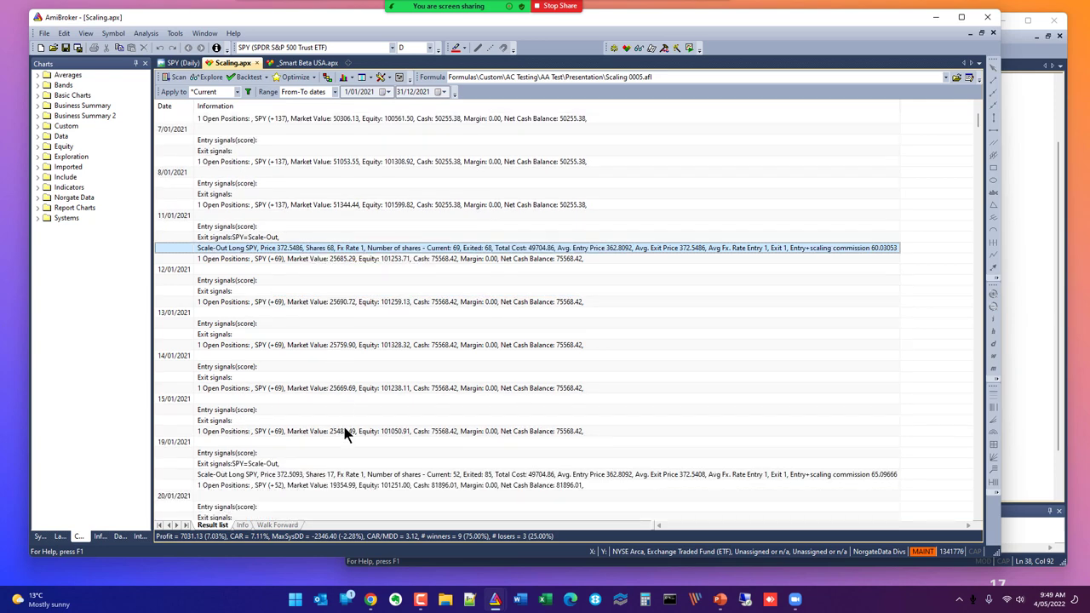
{"action": "left_click", "coordinate": [332, 477]}
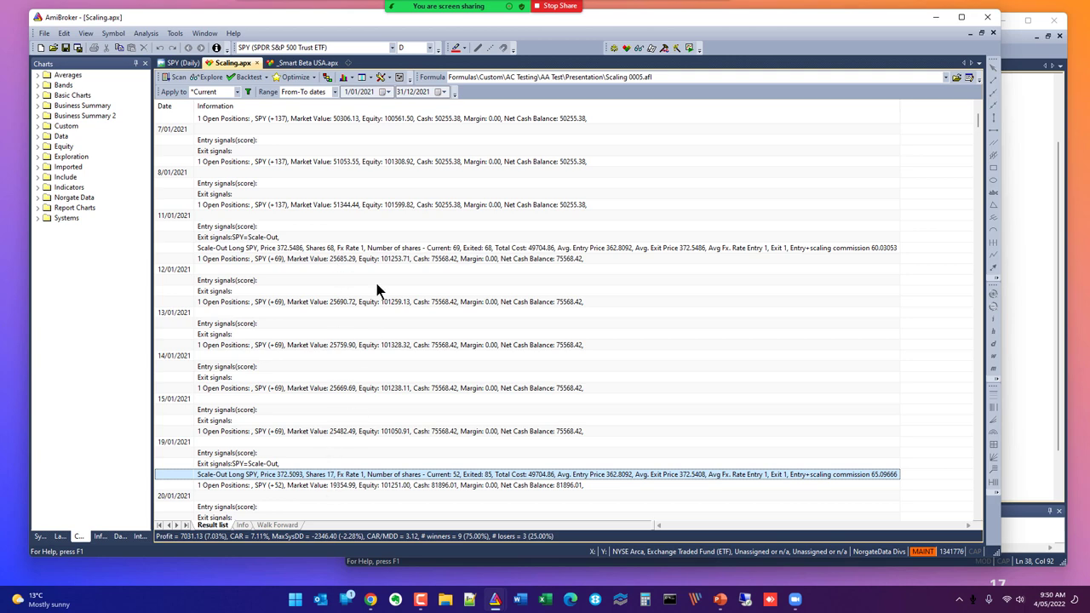
{"action": "scroll", "coordinate": [358, 344], "scroll_direction": "down", "scroll_amount": 7}
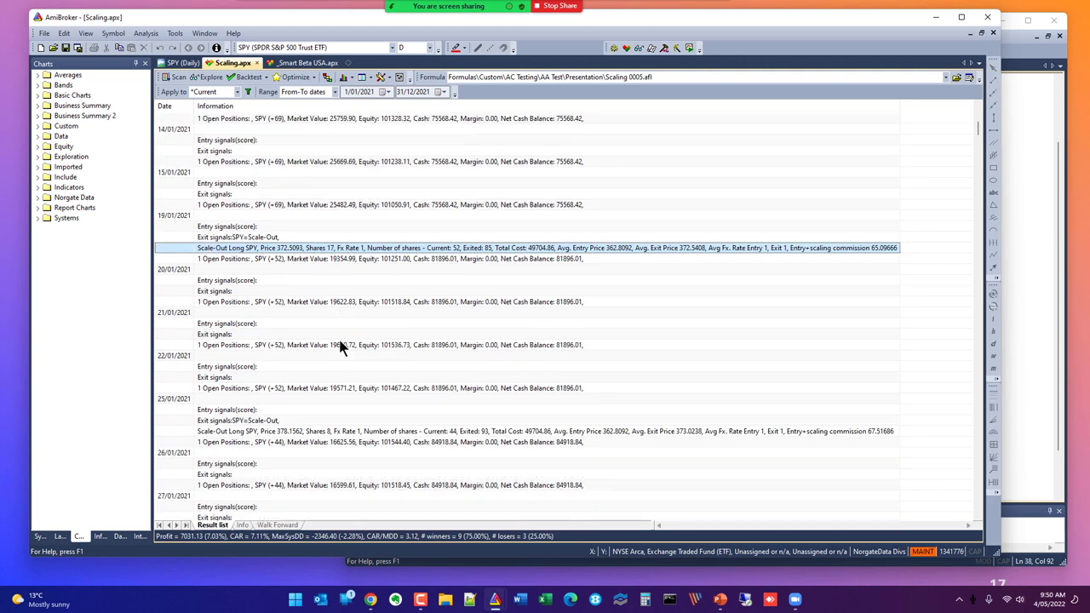
{"action": "left_click", "coordinate": [330, 432]}
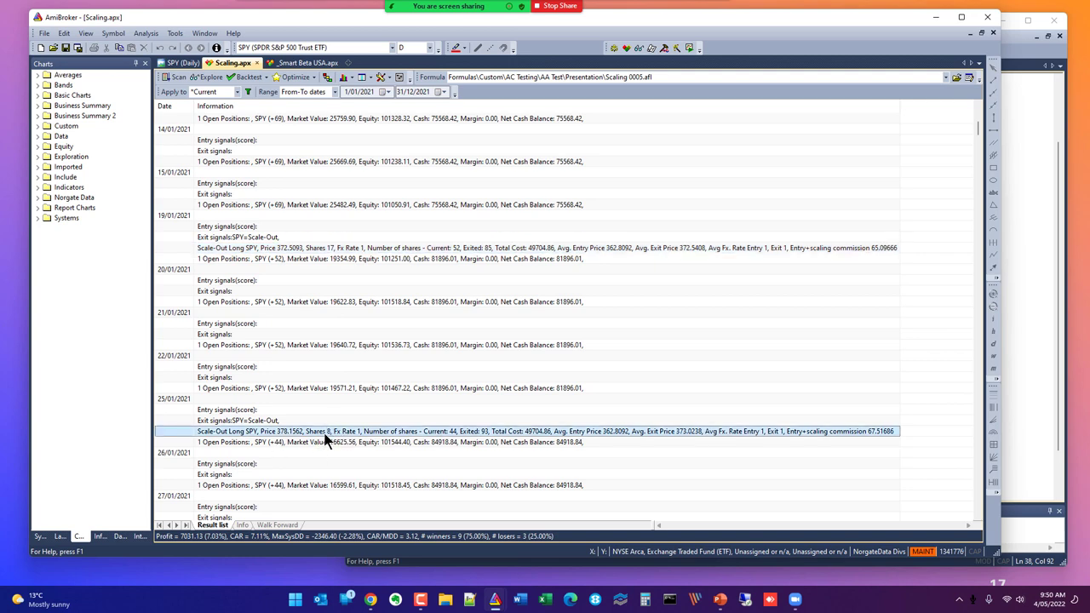
{"action": "scroll", "coordinate": [356, 432], "scroll_direction": "down", "scroll_amount": 5}
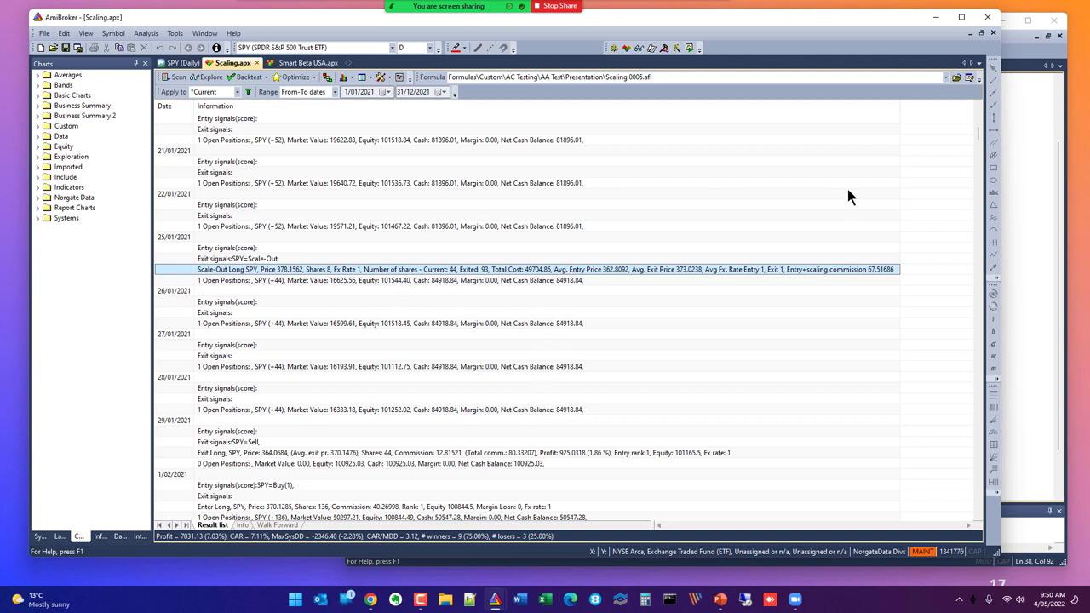
Return to Scaling 0005.afl in the formula editor and highlight sigScaleOut and the SetPositionSize lines, including spsPercentOfPosition and spsNoChange
{"action": "left_click", "coordinate": [1025, 57]}
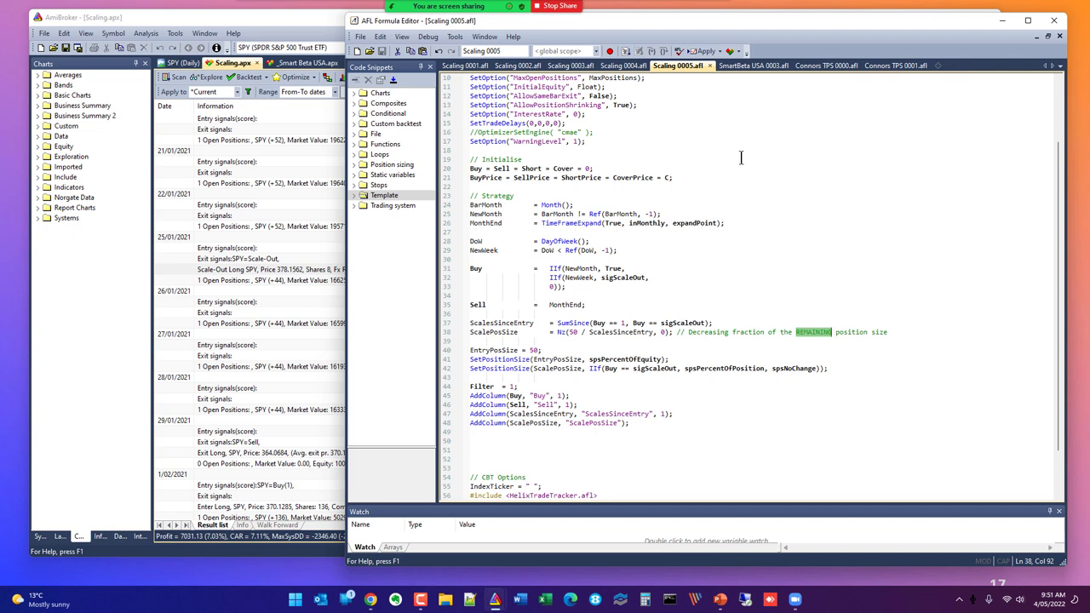
{"action": "double_click", "coordinate": [624, 278]}
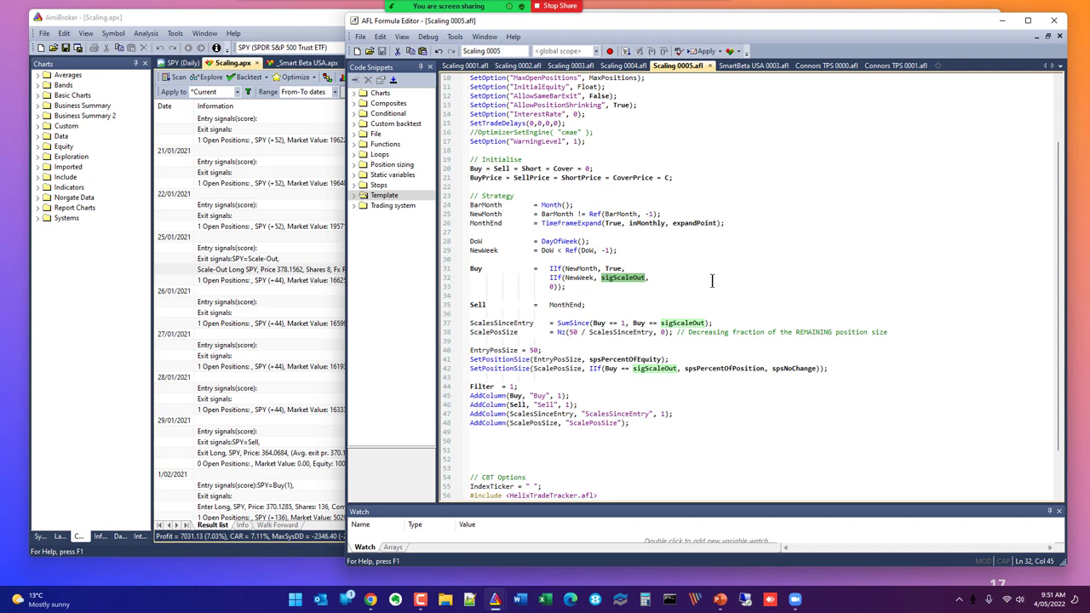
{"action": "left_click_drag", "start_coordinate": [865, 368], "coordinate": [428, 361]}
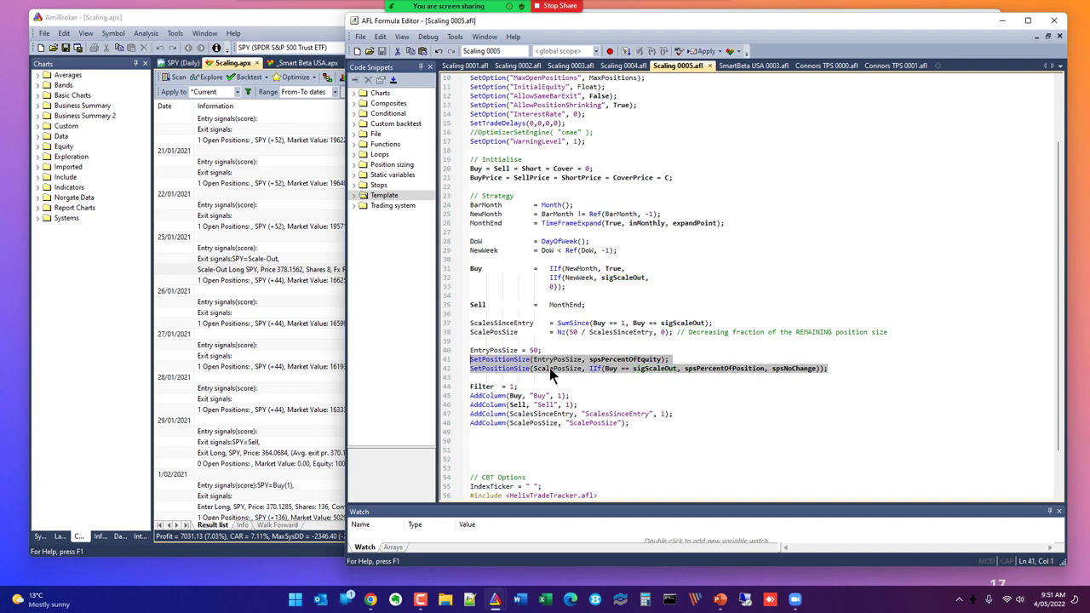
{"action": "double_click", "coordinate": [726, 369]}
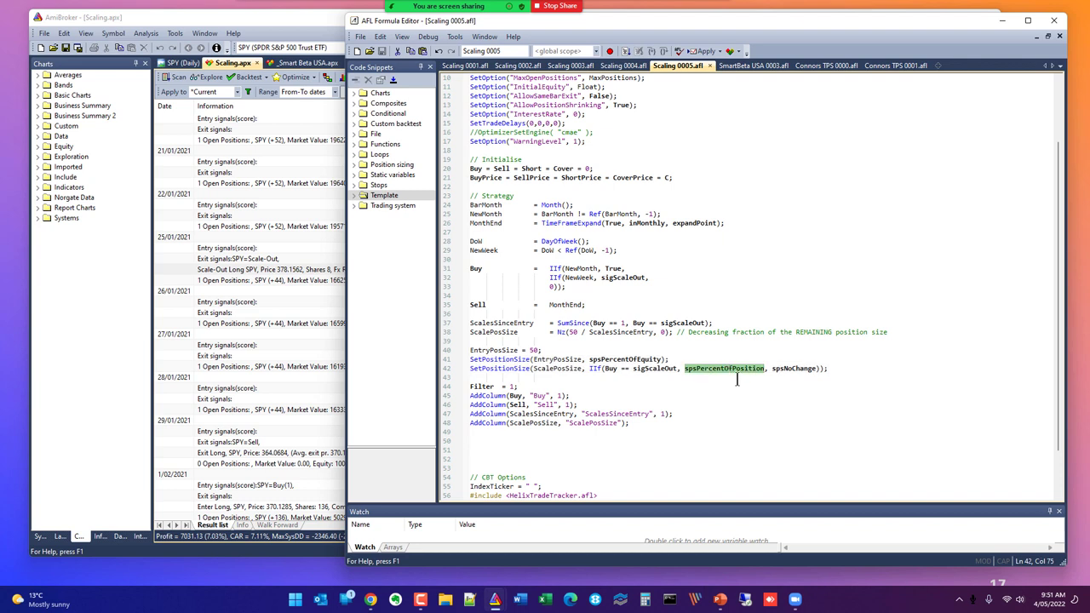
{"action": "double_click", "coordinate": [799, 368]}
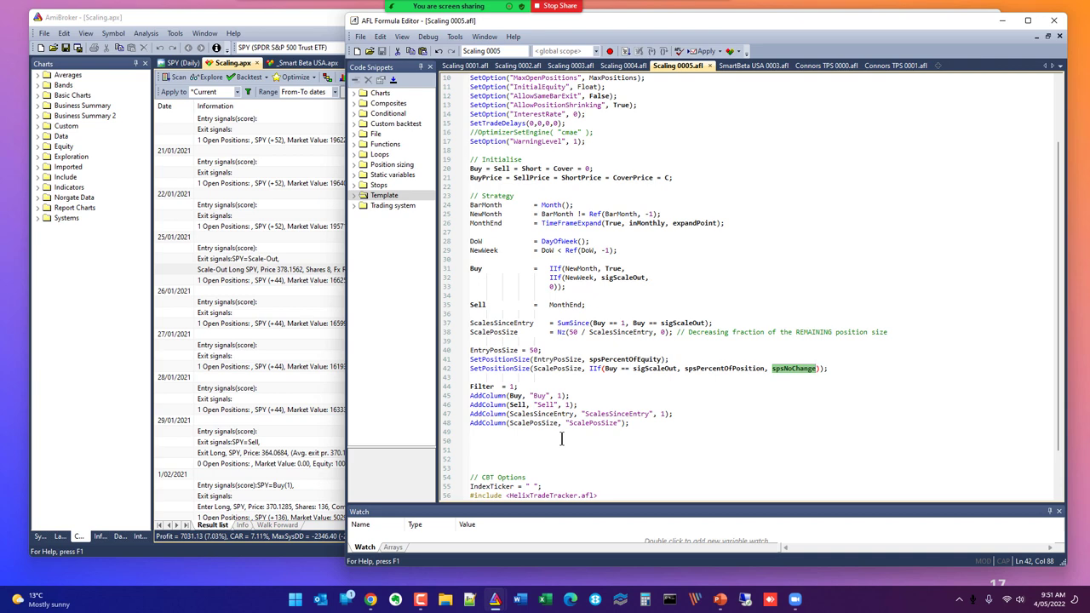
Switch to the AmiBroker guide page in the browser and review Example 4's code for partial exits on profit target stops
{"action": "key", "text": "alt+Tab"}
{"action": "left_click_drag", "start_coordinate": [851, 25], "coordinate": [422, 32]}
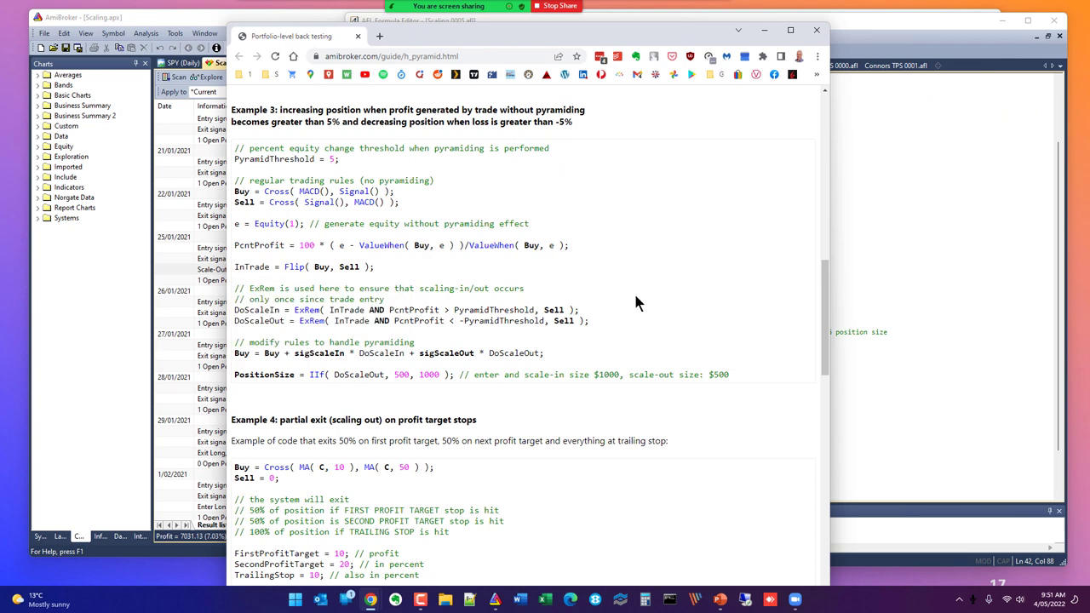
{"action": "scroll", "coordinate": [642, 332], "scroll_direction": "down", "scroll_amount": 4}
{"action": "scroll", "coordinate": [643, 347], "scroll_direction": "down", "scroll_amount": 2}
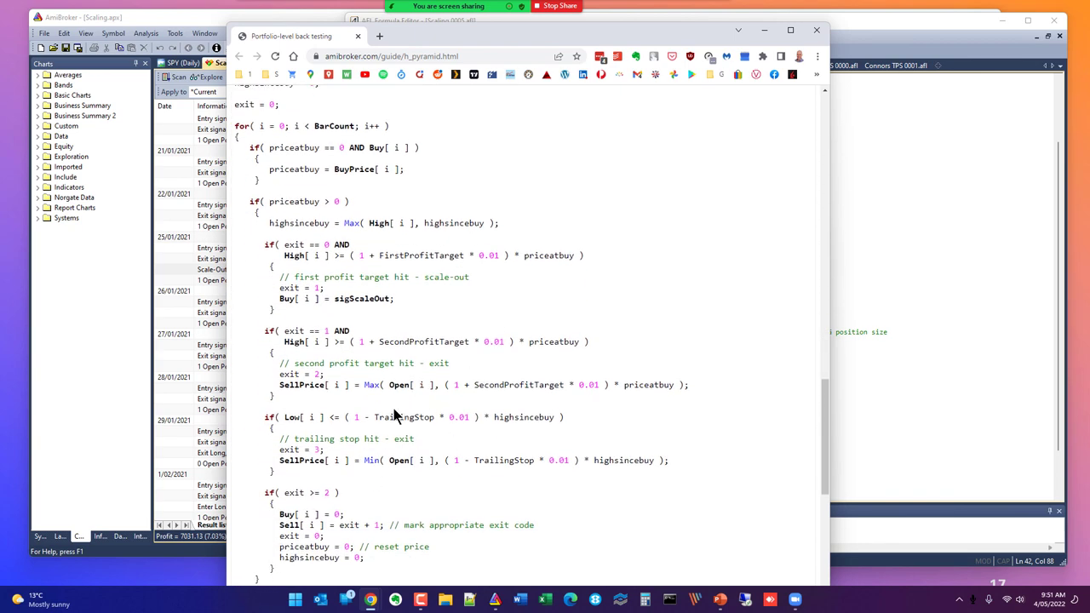
{"action": "scroll", "coordinate": [511, 404], "scroll_direction": "down", "scroll_amount": 3}
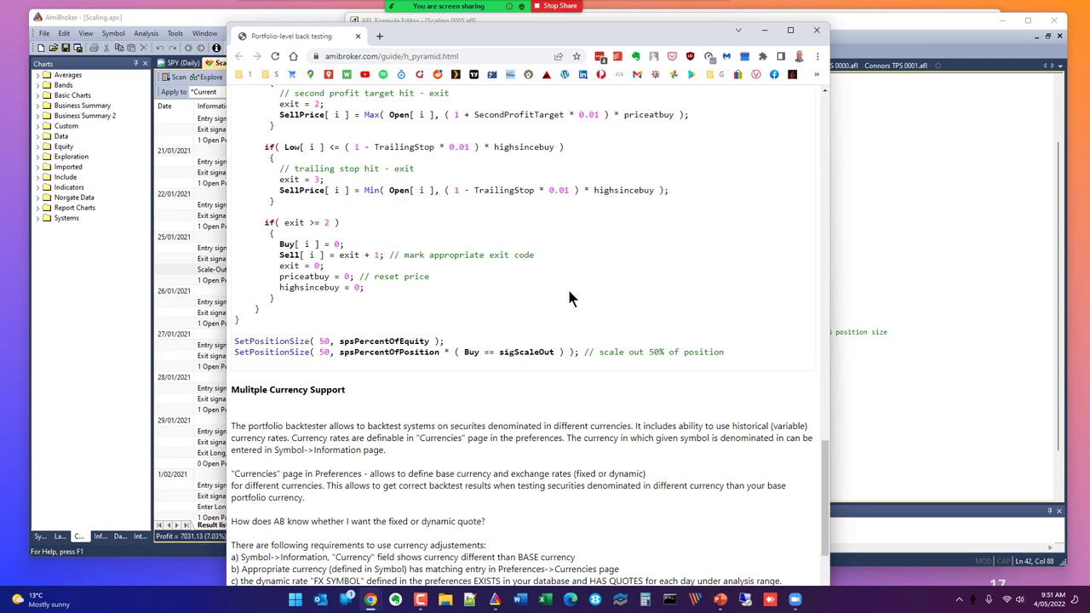
{"action": "scroll", "coordinate": [561, 294], "scroll_direction": "up", "scroll_amount": 3}
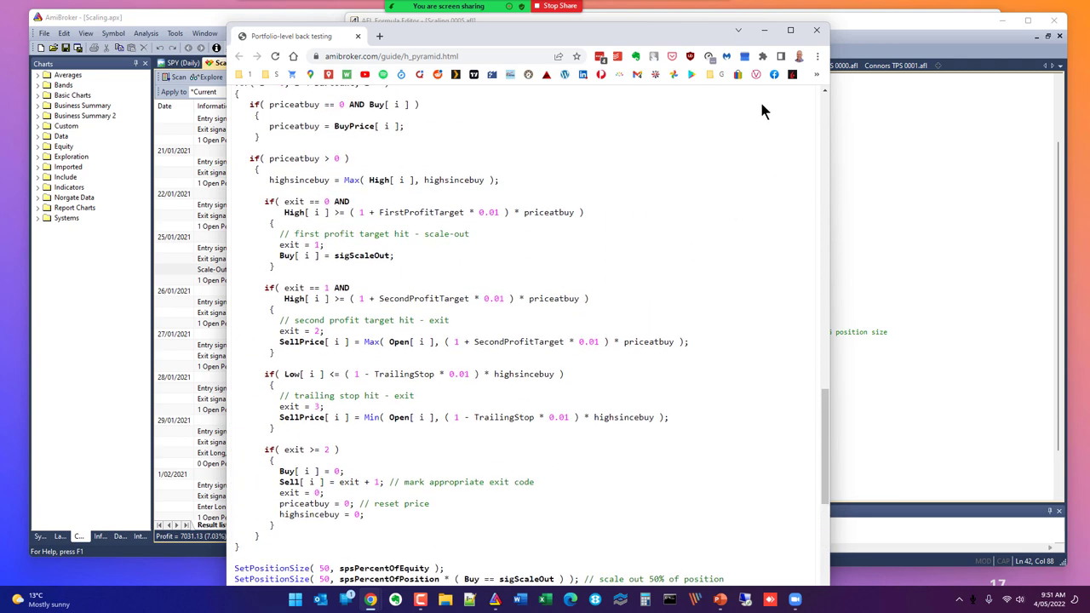
Move the browser window off the shared screen, return to the slideshow and advance to the Custom Backtester slide
{"action": "left_click_drag", "start_coordinate": [671, 27], "coordinate": [1088, 27]}
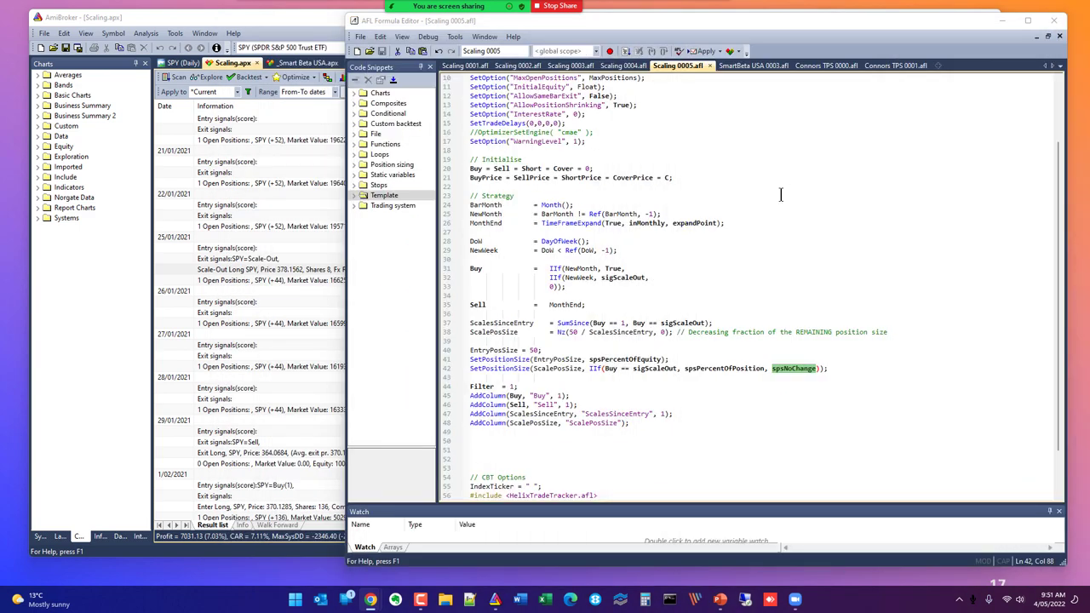
{"action": "left_click", "coordinate": [315, 578]}
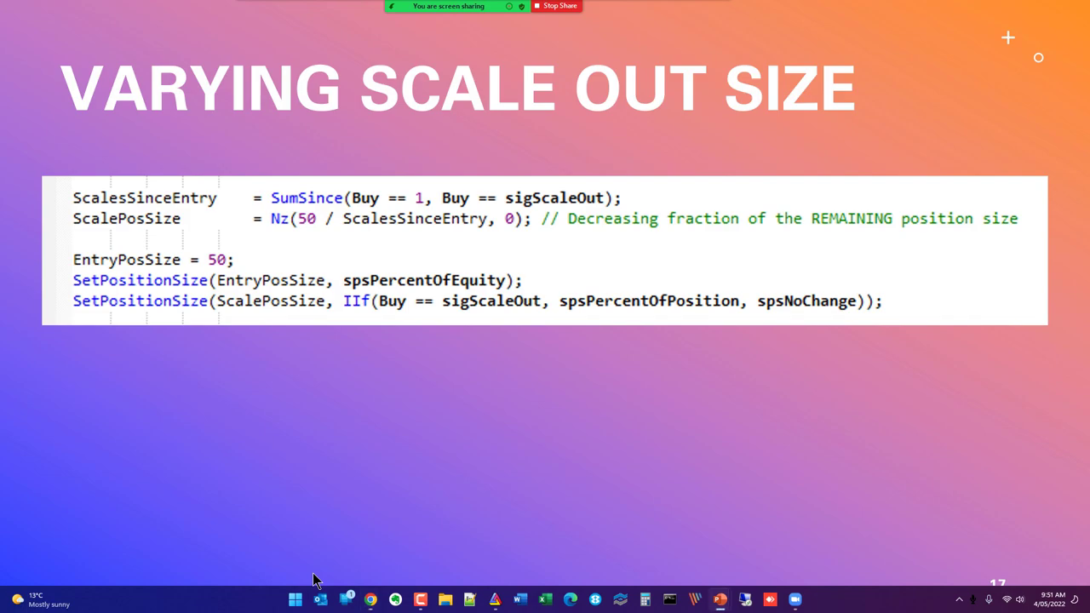
{"action": "left_click", "coordinate": [550, 367]}
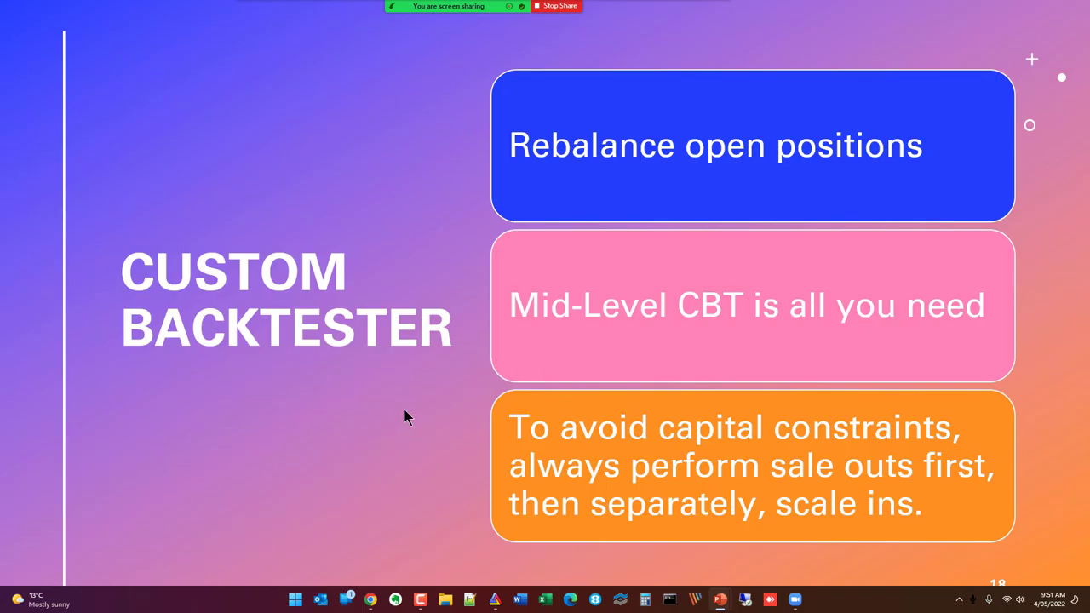